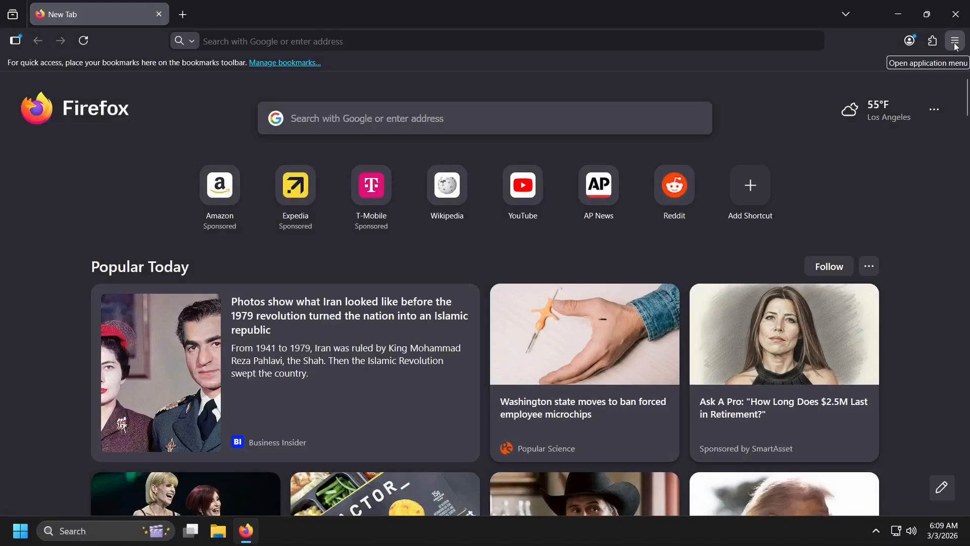
- In Settings, turn off 'Recommend extensions' and 'Recommend features as you browse'
{"action": "left_click", "coordinate": [955, 41]}
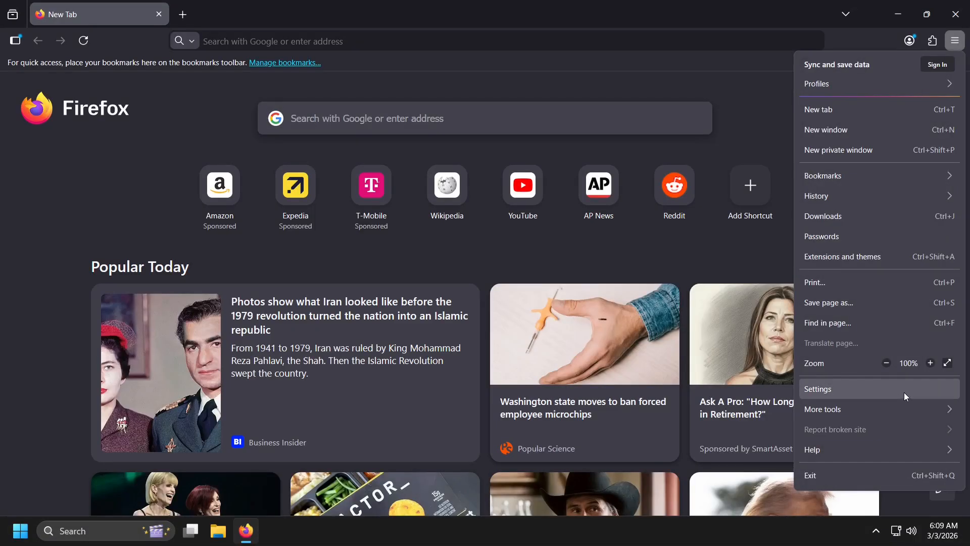
{"action": "left_click", "coordinate": [905, 393]}
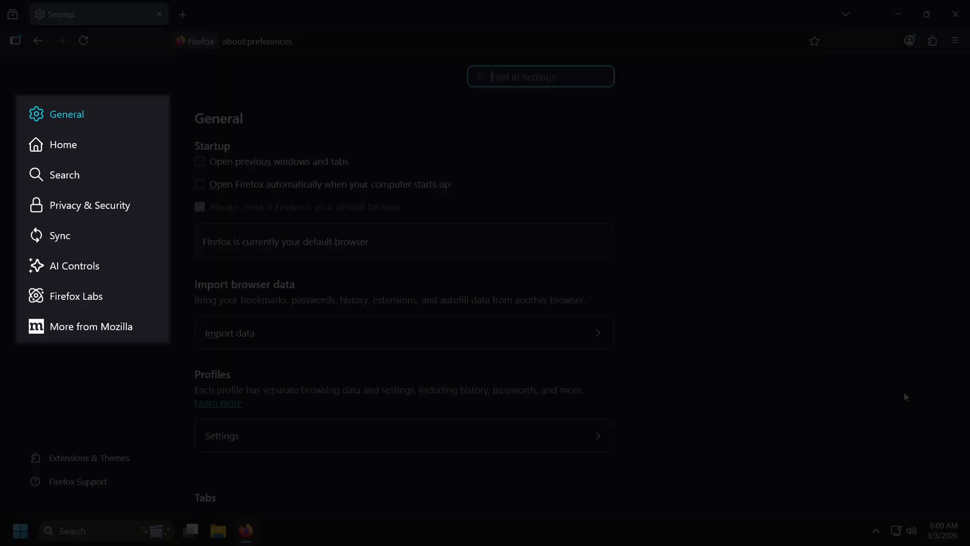
{"action": "scroll", "coordinate": [865, 206], "scroll_direction": "down", "scroll_amount": 20}
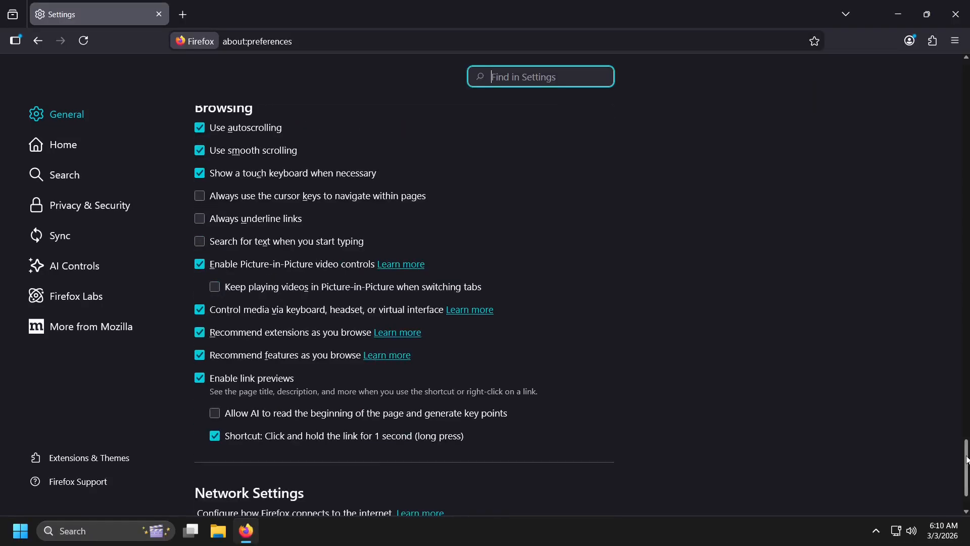
{"action": "scroll", "coordinate": [801, 335], "scroll_direction": "up", "scroll_amount": 1}
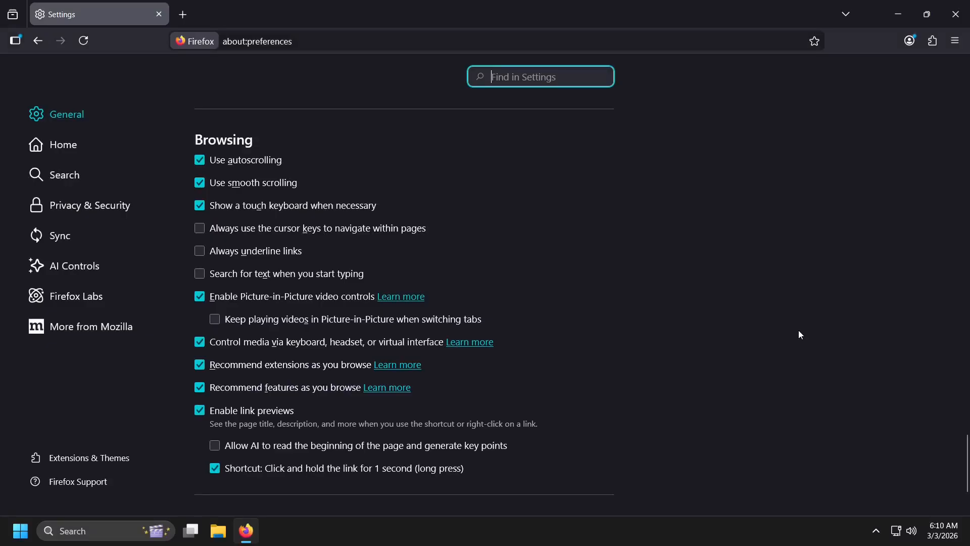
{"action": "left_click", "coordinate": [200, 388]}
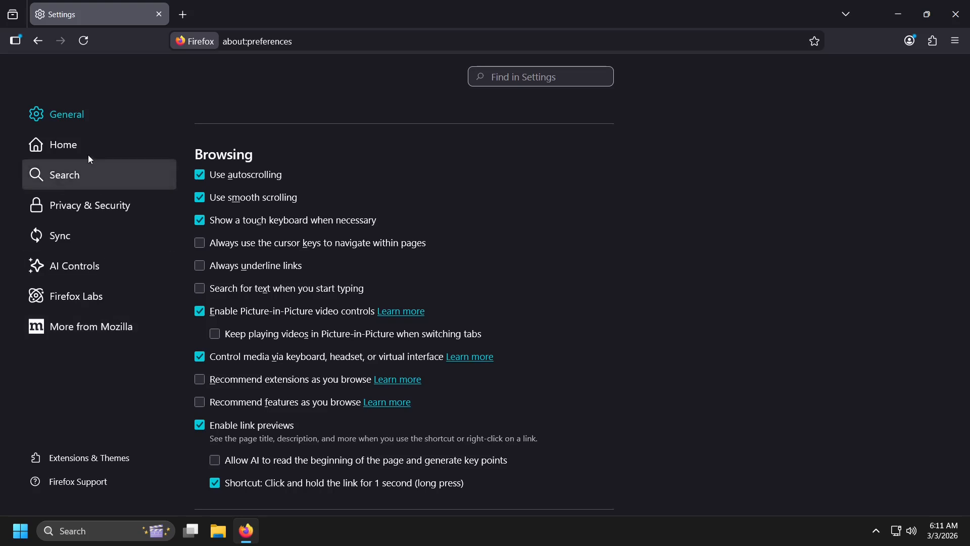
- Set the homepage and new windows to Blank Page in Home settings
{"action": "left_click", "coordinate": [82, 143]}
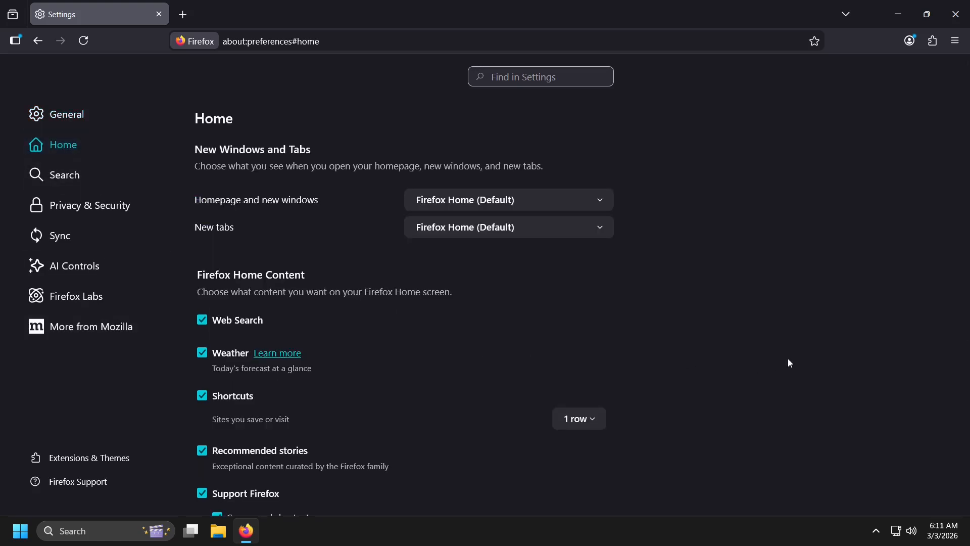
{"action": "left_click", "coordinate": [600, 199]}
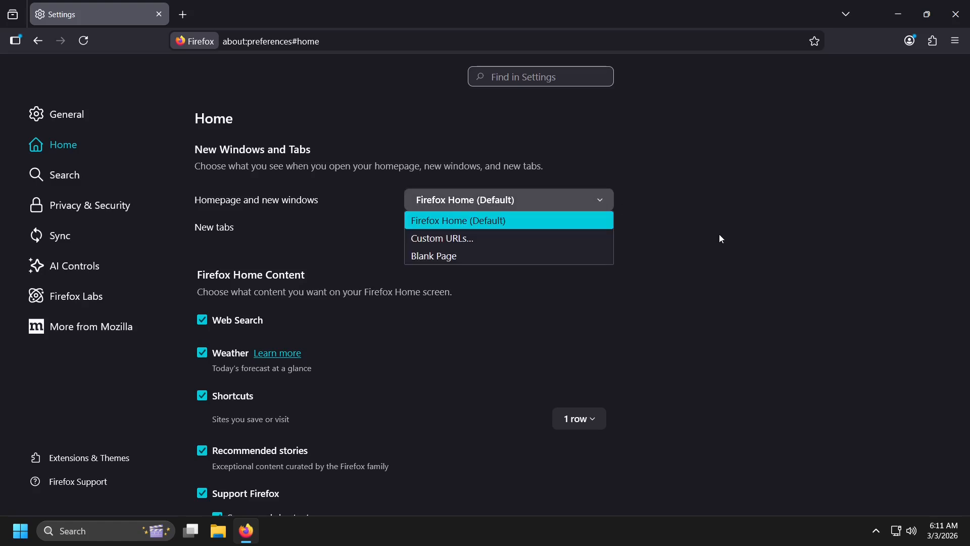
{"action": "key", "text": "Down"}
{"action": "key", "text": "Return"}
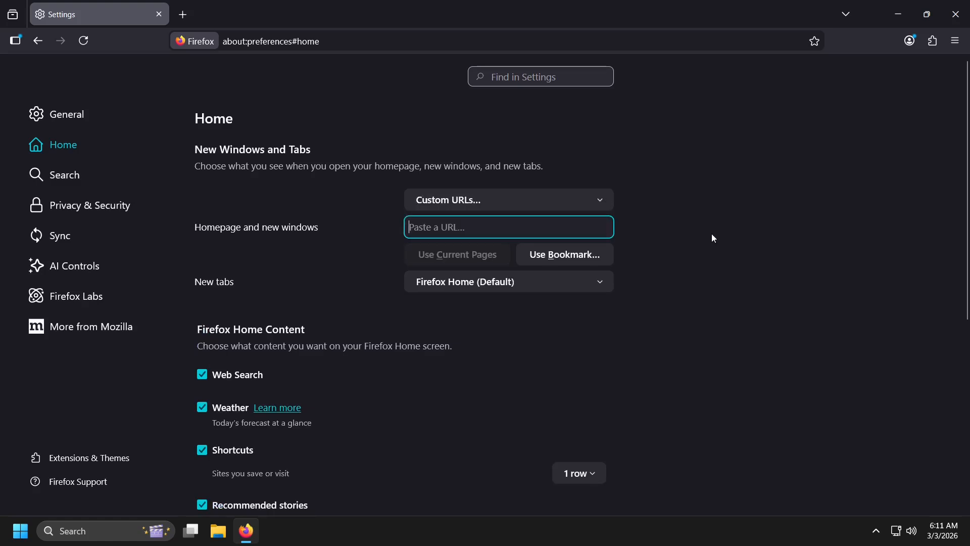
{"action": "type", "text": "www.youtube.com"}
{"action": "left_click", "coordinate": [595, 197]}
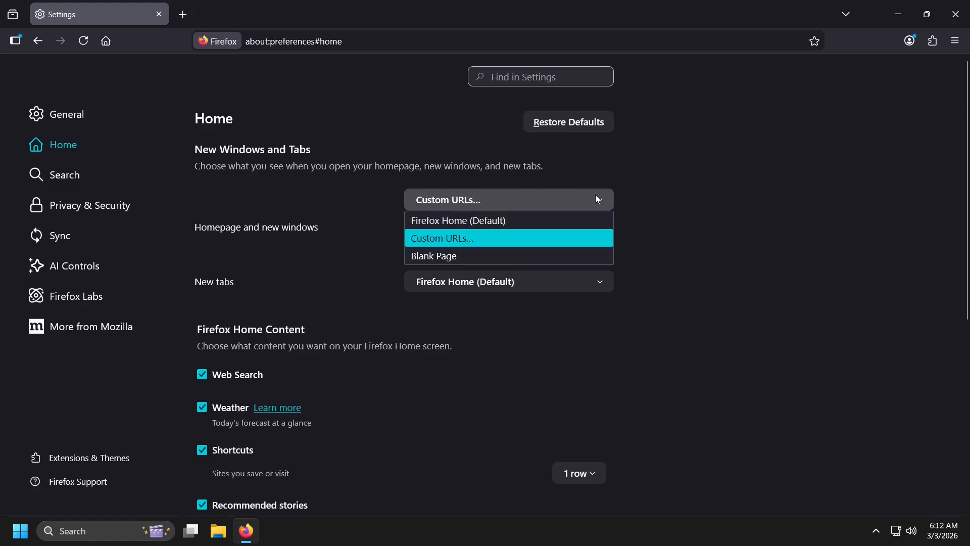
{"action": "left_click", "coordinate": [549, 251]}
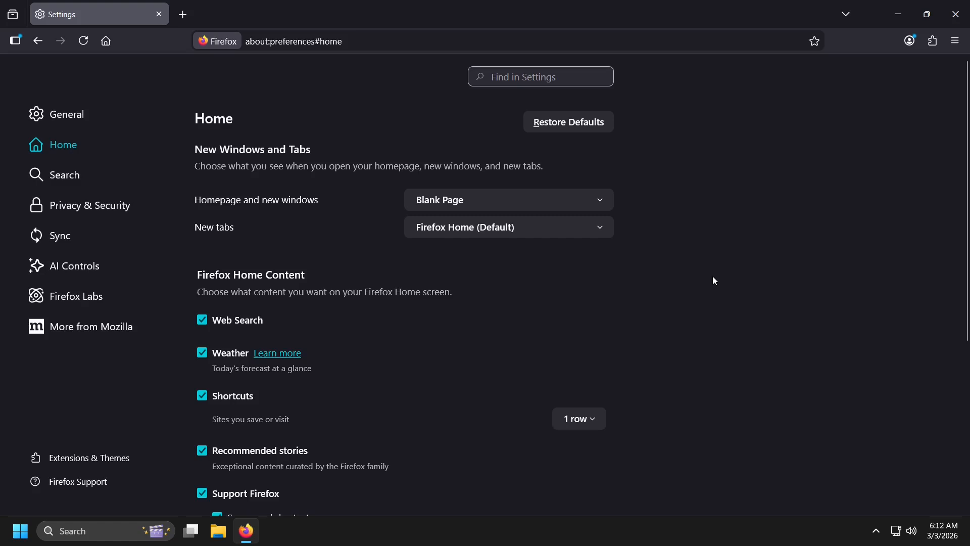
- Hide Support Firefox sponsored content and Recommended stories from Firefox Home
{"action": "scroll", "coordinate": [951, 270], "scroll_direction": "down", "scroll_amount": 3}
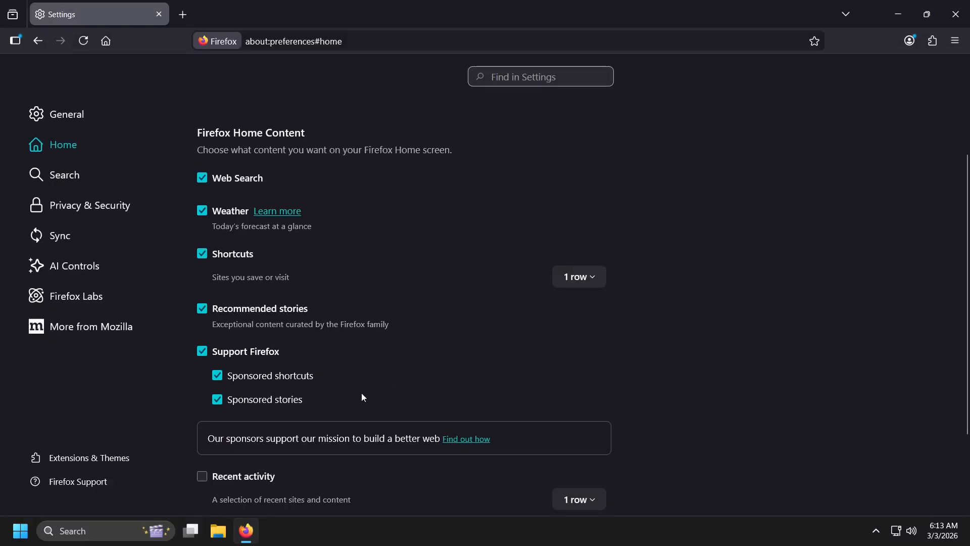
{"action": "left_click", "coordinate": [203, 354]}
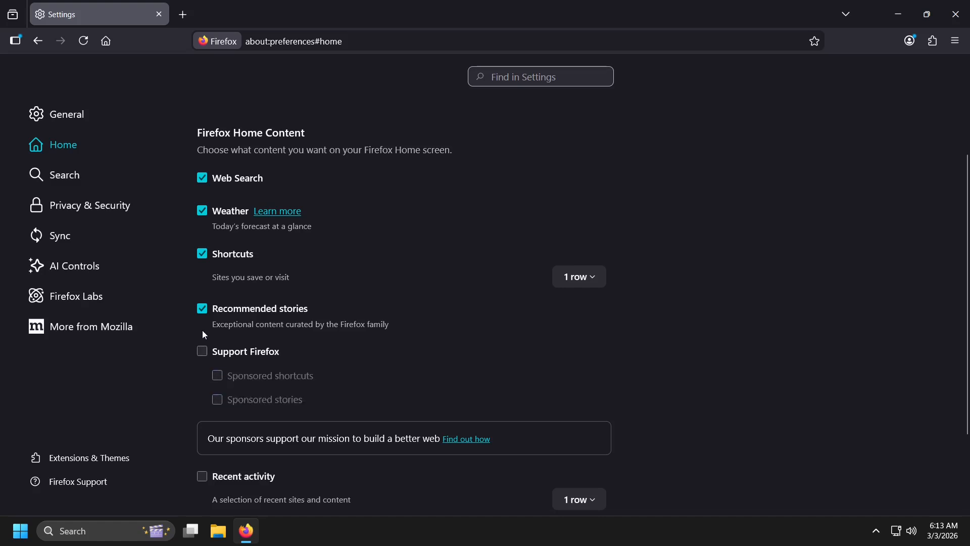
{"action": "left_click", "coordinate": [204, 310]}
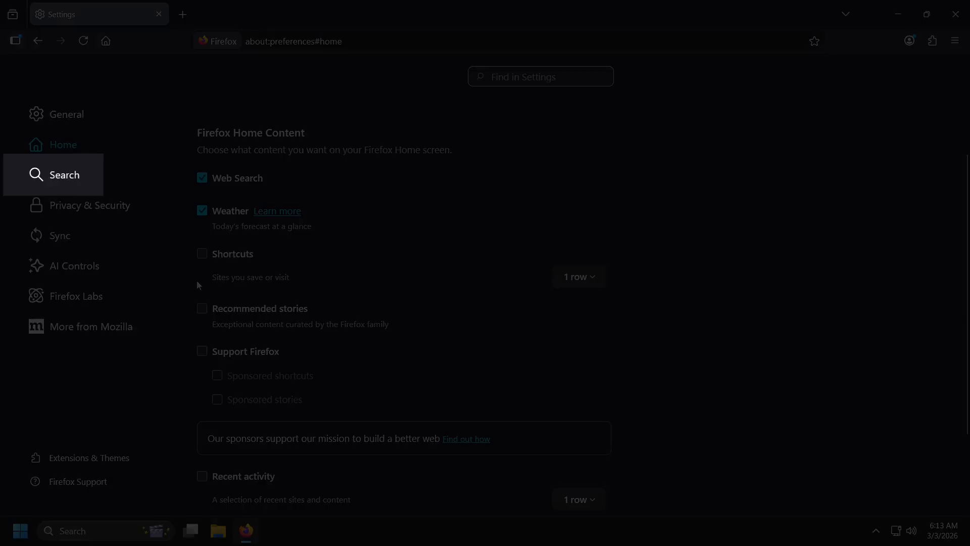
- Choose DuckDuckGo as the default search engine on the Search settings page
{"action": "left_click", "coordinate": [56, 175]}
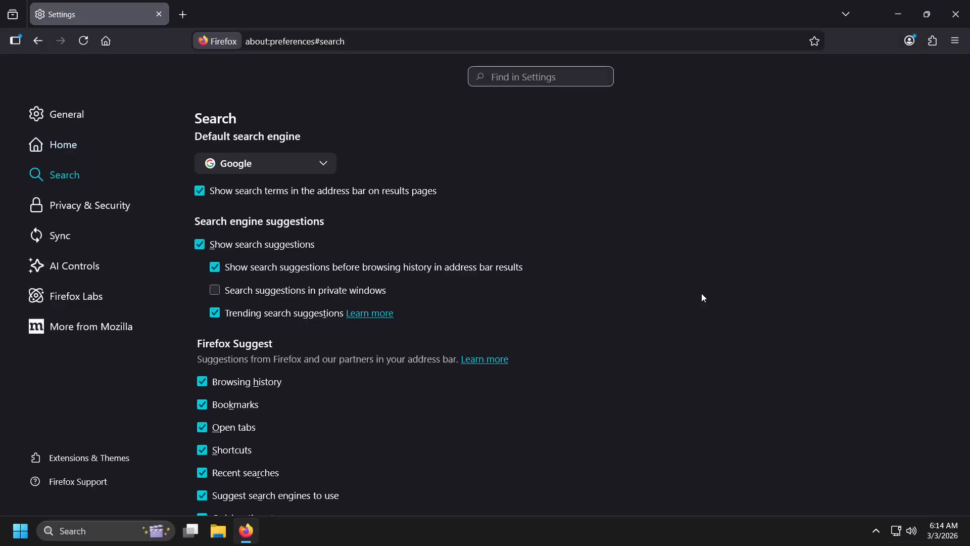
{"action": "left_click", "coordinate": [328, 168]}
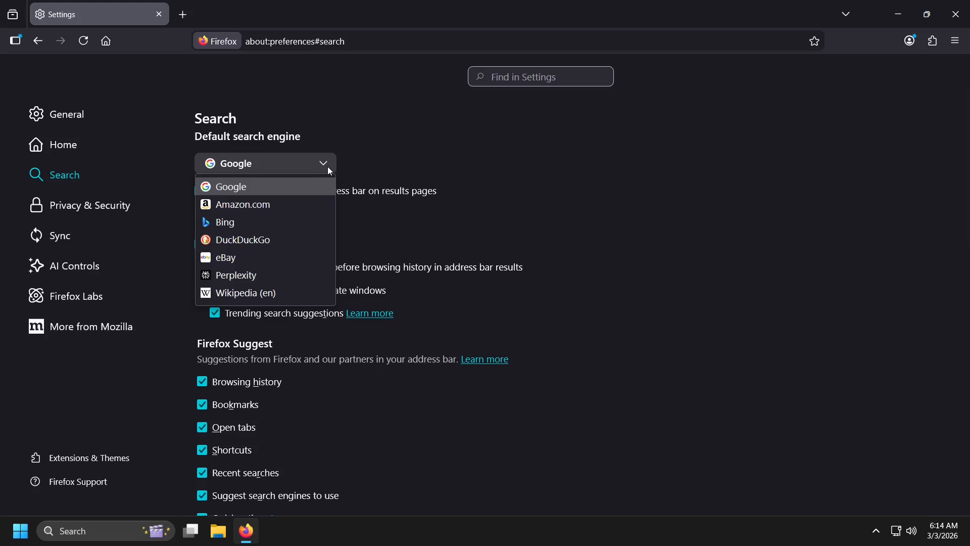
{"action": "left_click", "coordinate": [292, 244]}
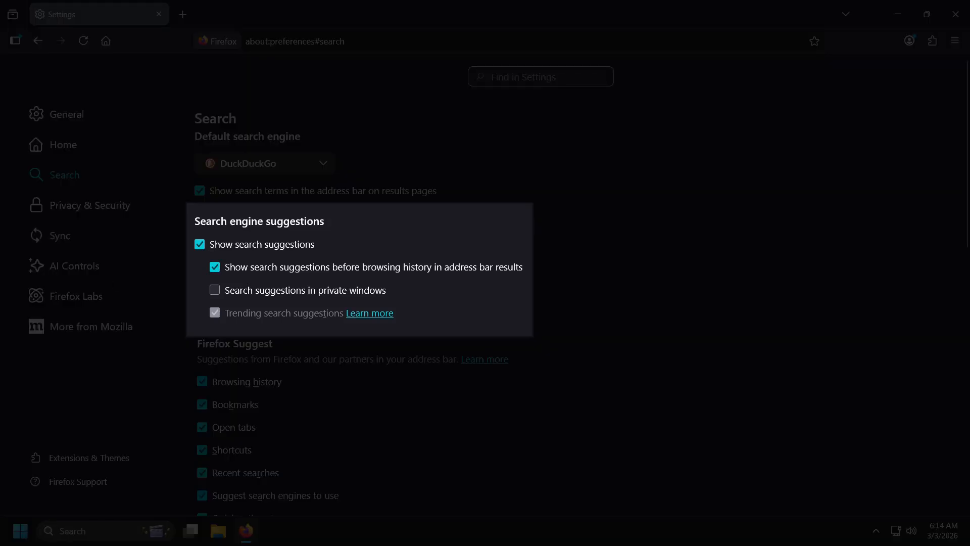
{"action": "scroll", "coordinate": [588, 238], "scroll_direction": "down", "scroll_amount": 3}
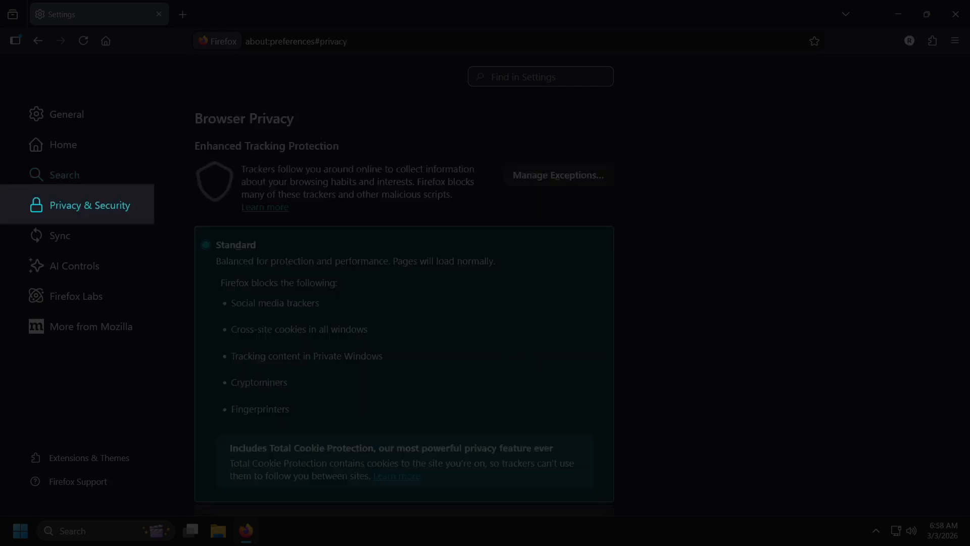
- Zoom Settings to 80%, review Custom tracking options, then select Strict tracking protection
{"action": "key", "text": "ctrl+minus"}
{"action": "key", "text": "ctrl+minus"}
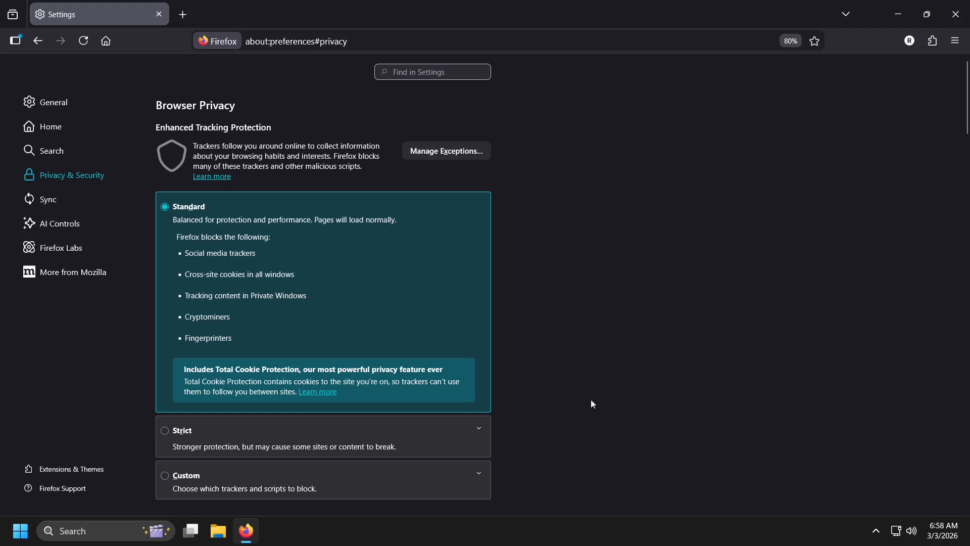
{"action": "left_click", "coordinate": [168, 477]}
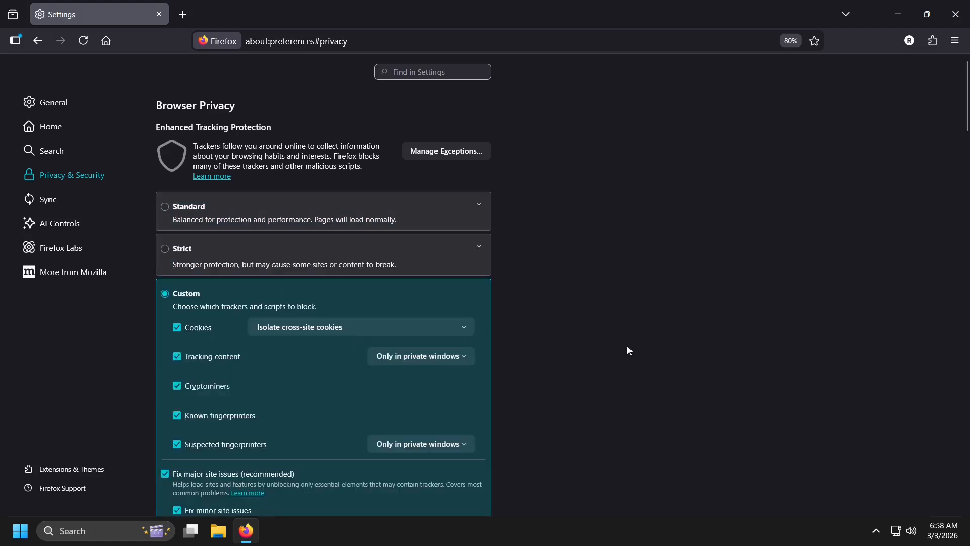
{"action": "scroll", "coordinate": [653, 338], "scroll_direction": "down", "scroll_amount": 2}
{"action": "scroll", "coordinate": [655, 341], "scroll_direction": "down", "scroll_amount": 2}
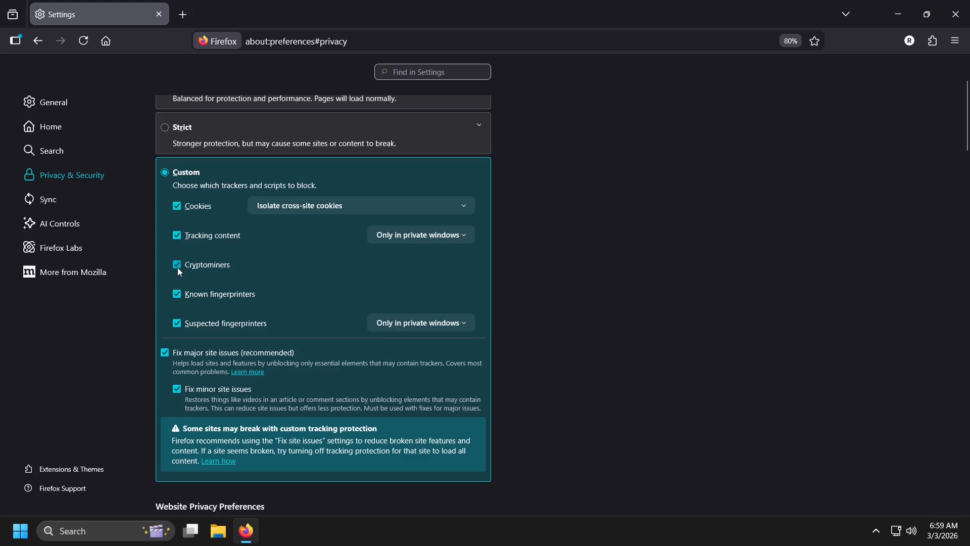
{"action": "left_click", "coordinate": [216, 239]}
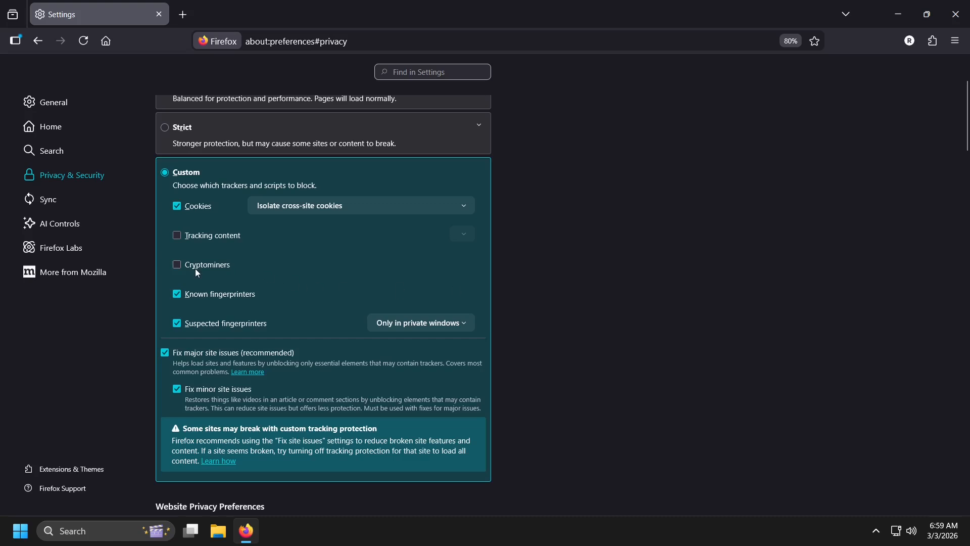
{"action": "left_click", "coordinate": [199, 236]}
{"action": "scroll", "coordinate": [563, 298], "scroll_direction": "up", "scroll_amount": 3}
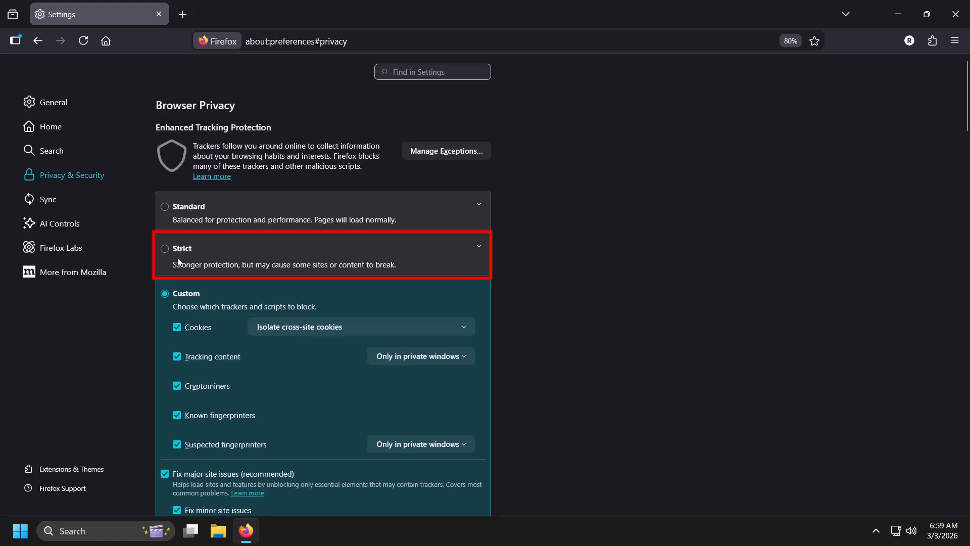
{"action": "left_click", "coordinate": [166, 250]}
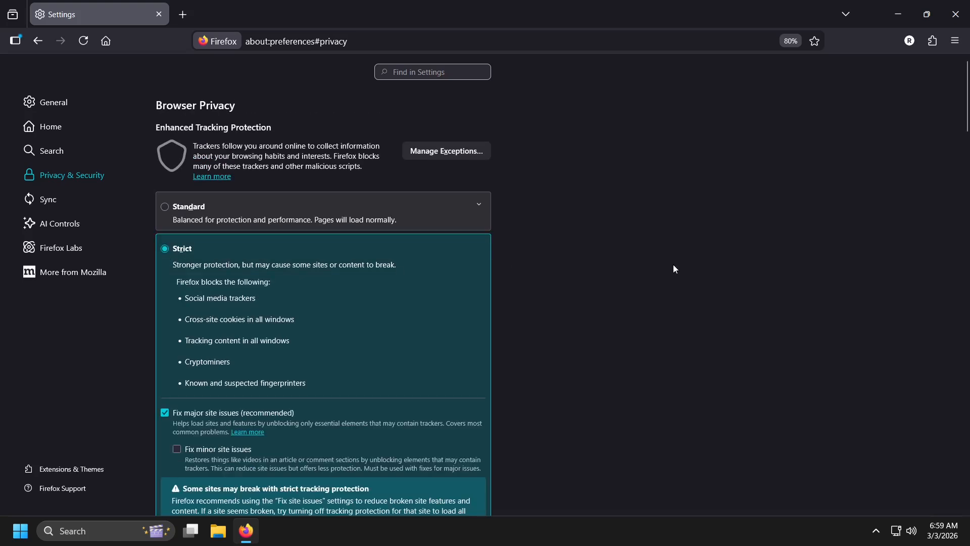
{"action": "scroll", "coordinate": [675, 269], "scroll_direction": "down", "scroll_amount": 2}
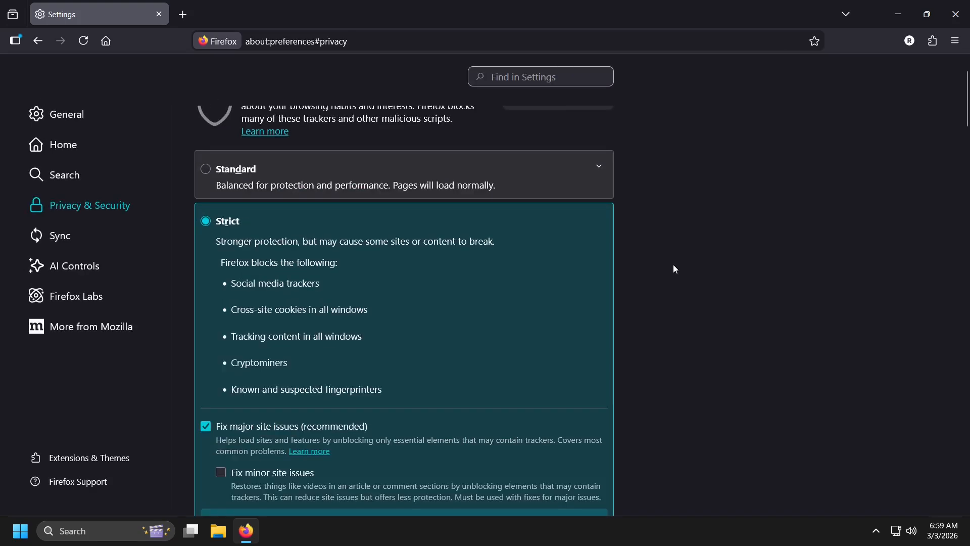
{"action": "scroll", "coordinate": [739, 268], "scroll_direction": "down", "scroll_amount": 10}
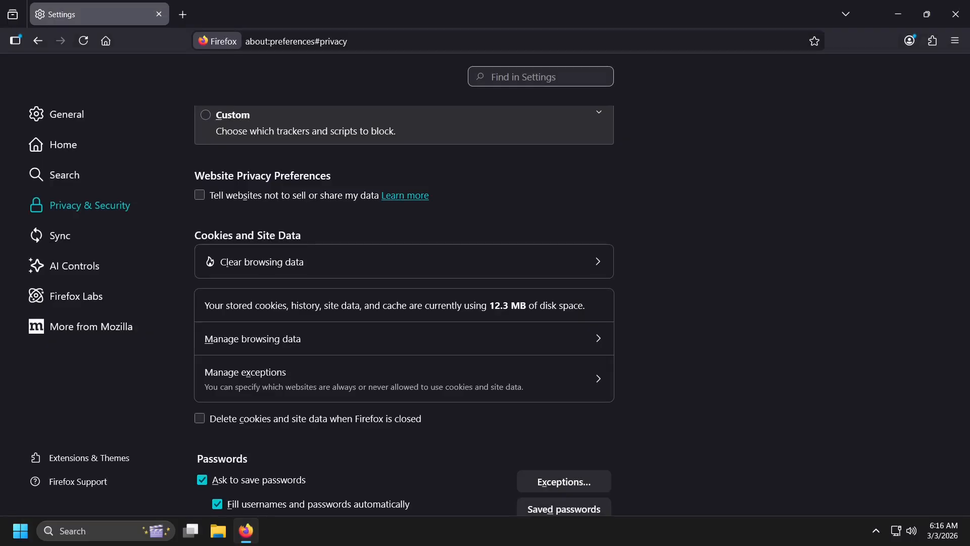
- Enable 'Tell websites not to sell or share my data' and open Manage browsing data
{"action": "left_click", "coordinate": [238, 197]}
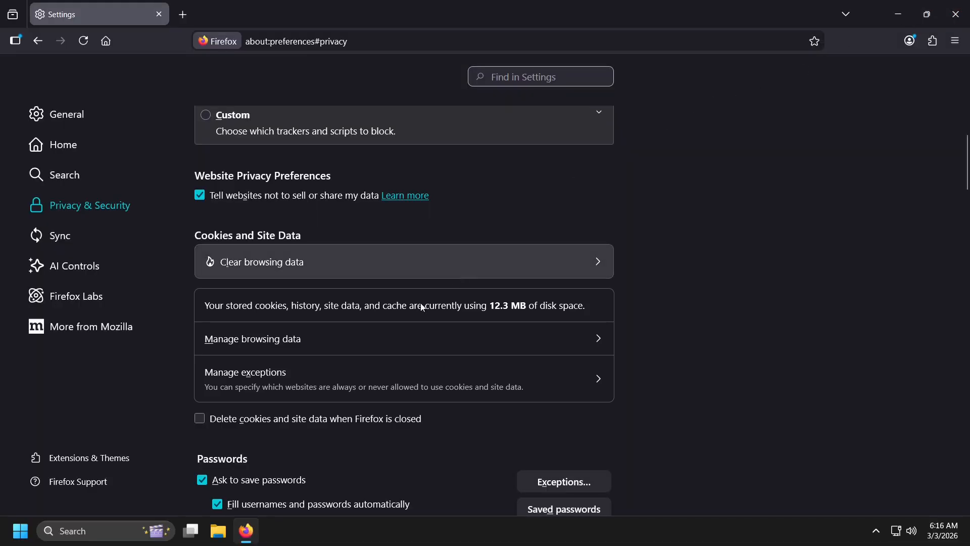
{"action": "left_click", "coordinate": [372, 339]}
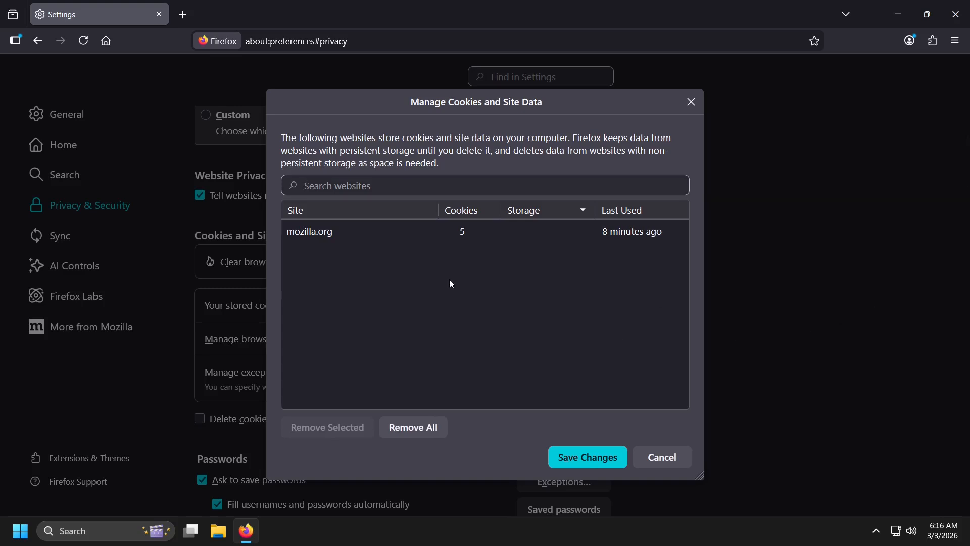
- Remove all stored cookies and site data, then open Clear browsing data
{"action": "left_click", "coordinate": [480, 230]}
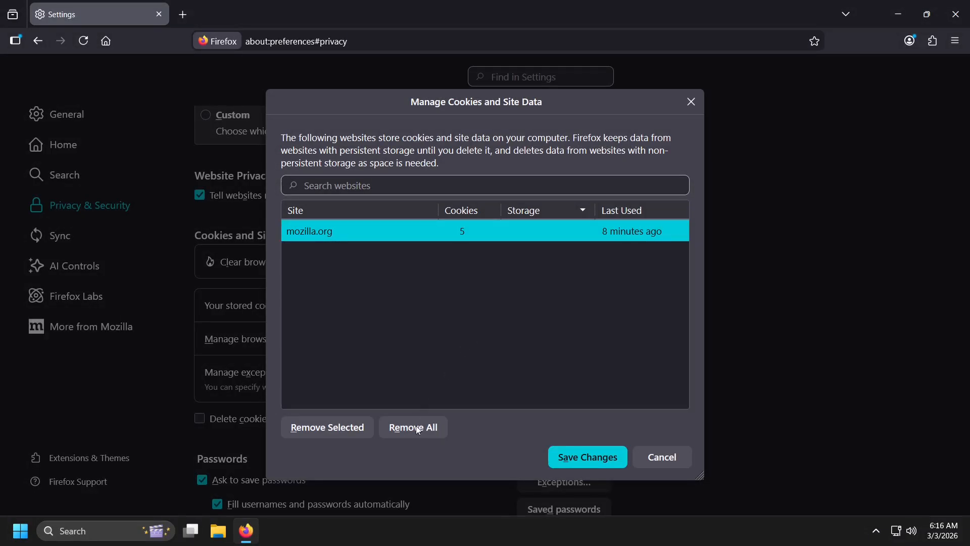
{"action": "left_click", "coordinate": [417, 428]}
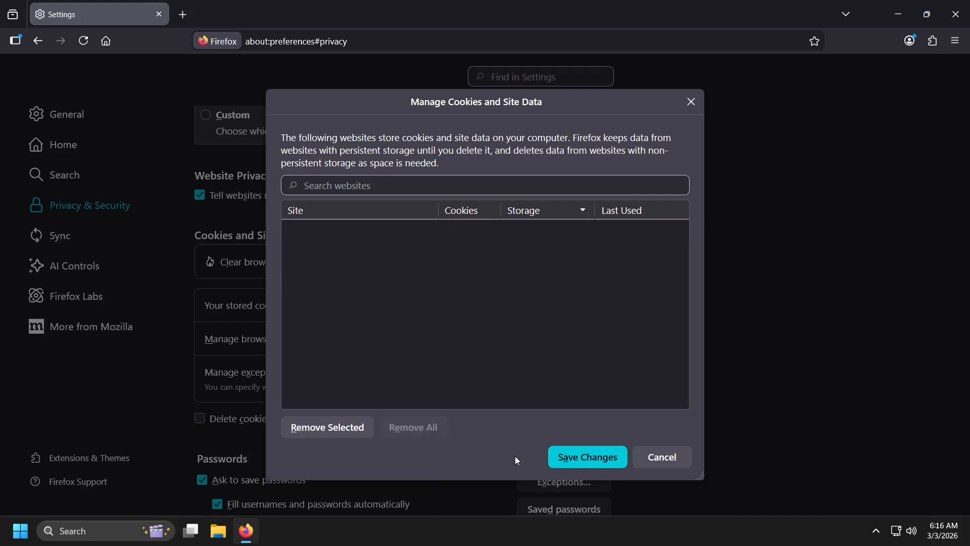
{"action": "key", "text": "Return"}
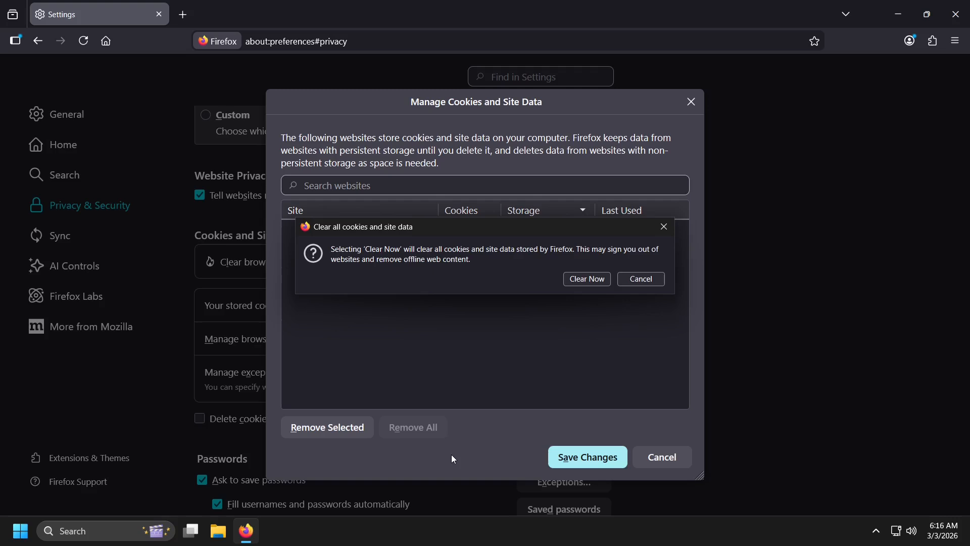
{"action": "left_click", "coordinate": [589, 279]}
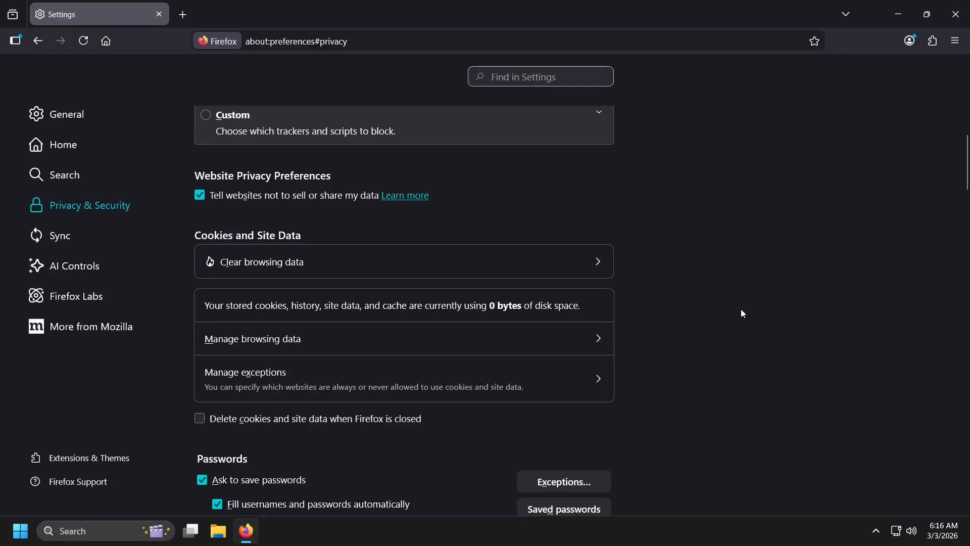
{"action": "left_click", "coordinate": [407, 255]}
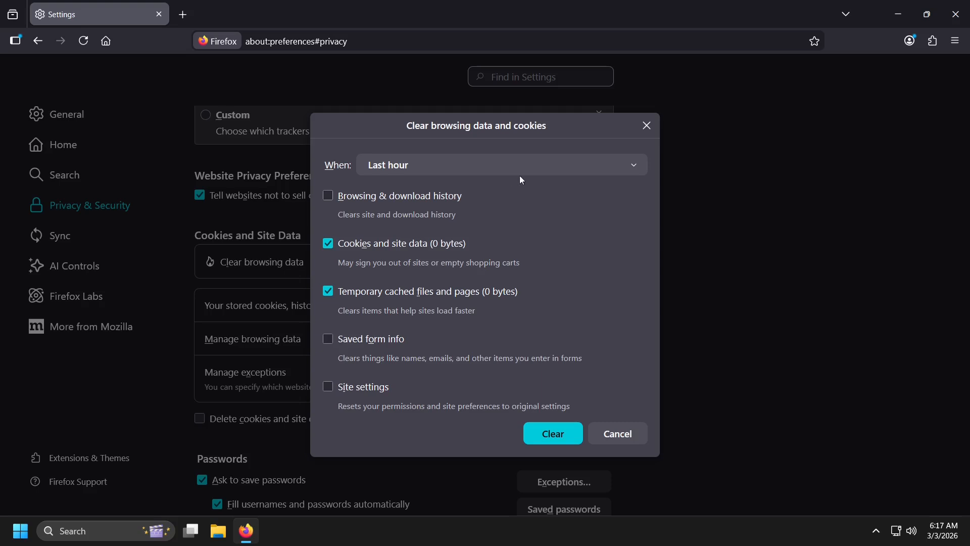
- Clear browsing and download history and saved form info for the Everything time range
{"action": "left_click", "coordinate": [574, 170]}
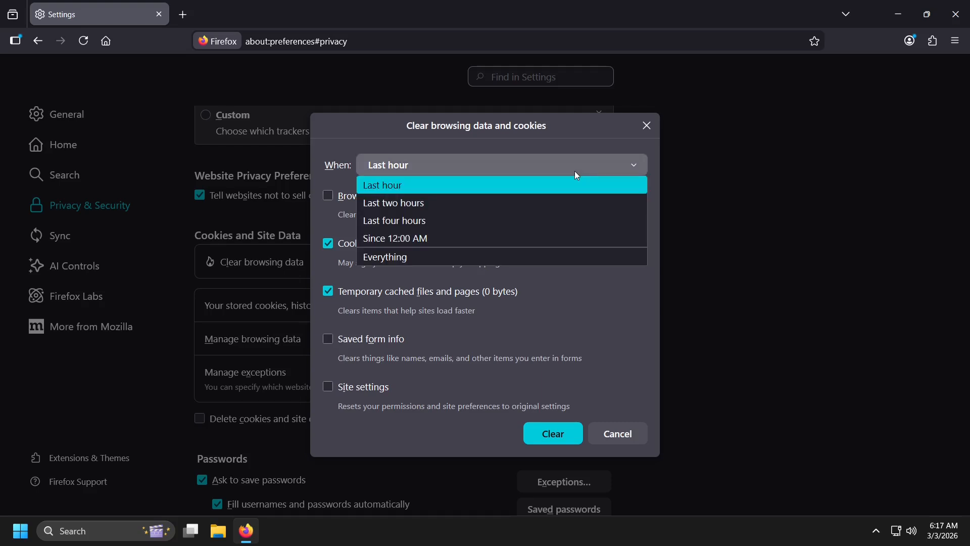
{"action": "left_click", "coordinate": [598, 258]}
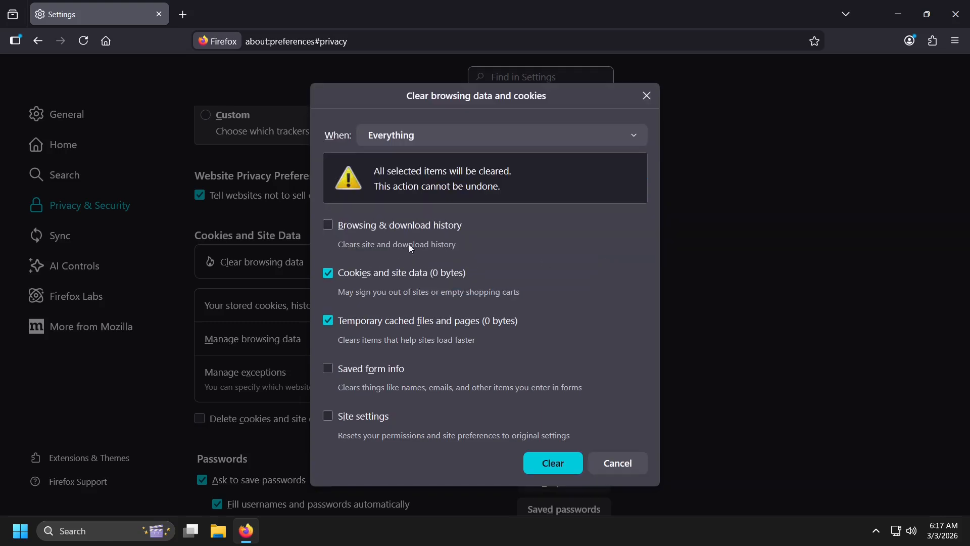
{"action": "left_click", "coordinate": [329, 226]}
{"action": "left_click", "coordinate": [328, 369]}
{"action": "left_click", "coordinate": [327, 274]}
{"action": "left_click", "coordinate": [556, 464]}
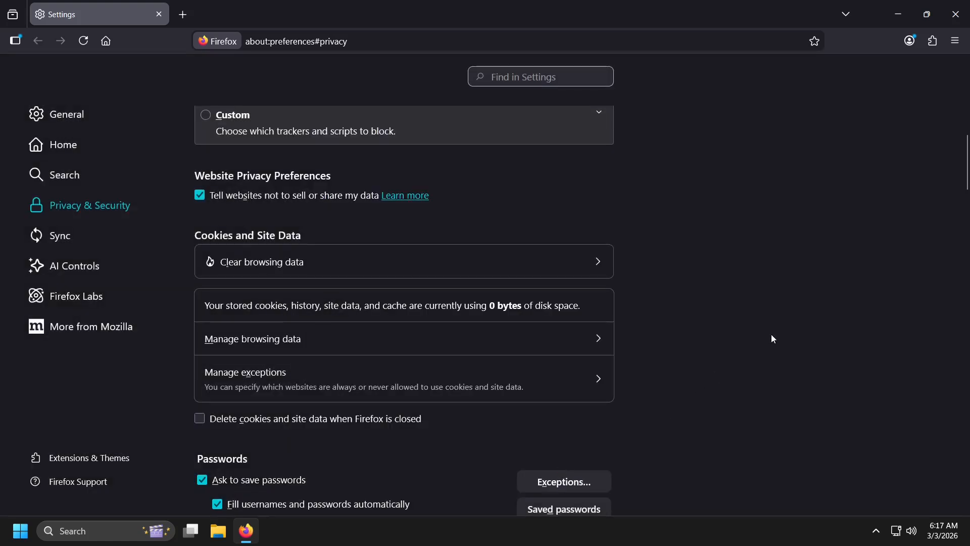
- Turn off breach alerts, Relay masks, strong-password suggestions and Ask to save passwords
{"action": "scroll", "coordinate": [918, 184], "scroll_direction": "down", "scroll_amount": 6}
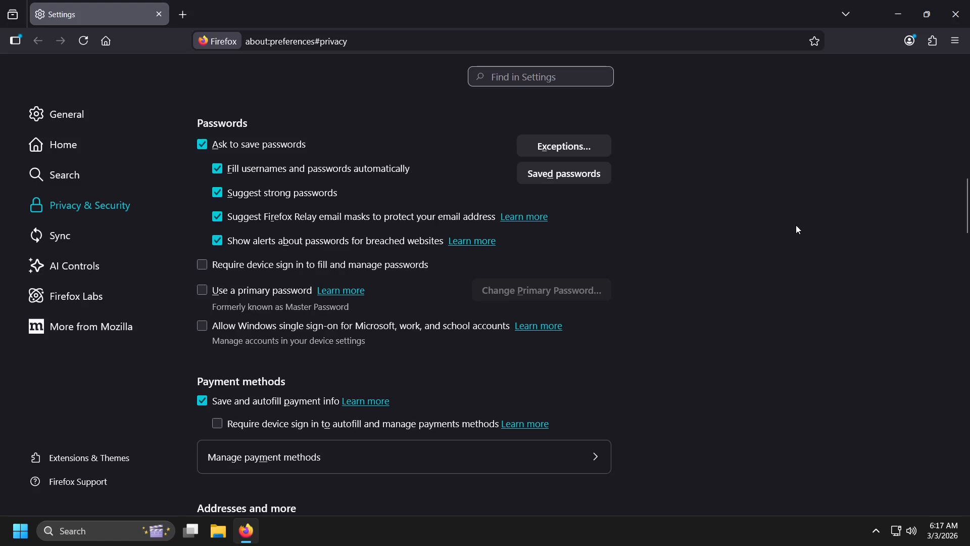
{"action": "left_click", "coordinate": [221, 243]}
{"action": "left_click", "coordinate": [216, 218]}
{"action": "left_click", "coordinate": [217, 193]}
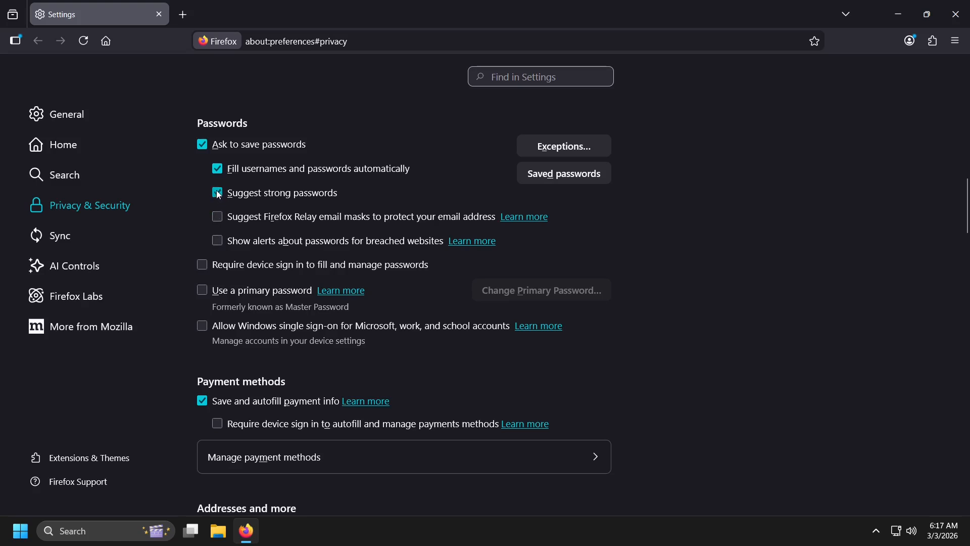
{"action": "left_click", "coordinate": [206, 149]}
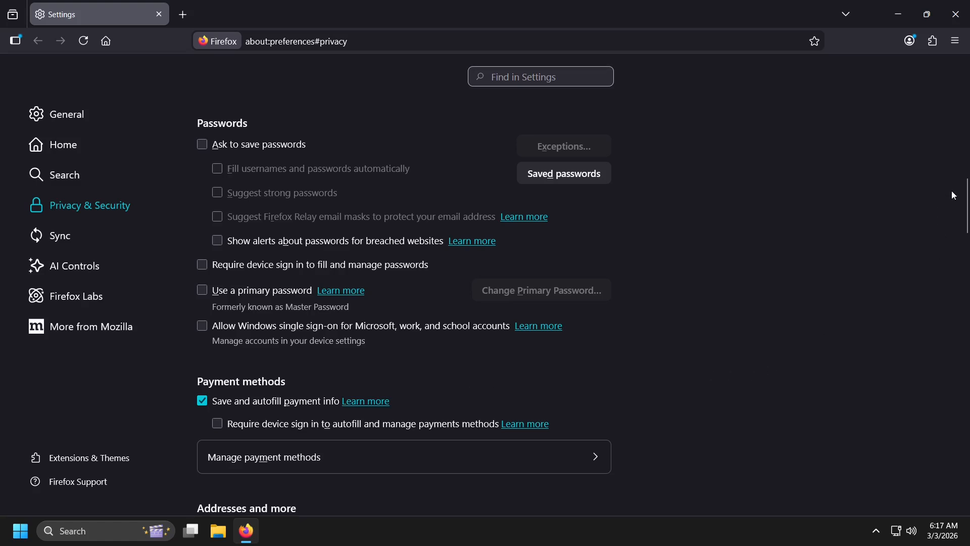
- Turn off saving and autofill for addresses and payment info
{"action": "left_click_drag", "start_coordinate": [966, 190], "coordinate": [963, 218]}
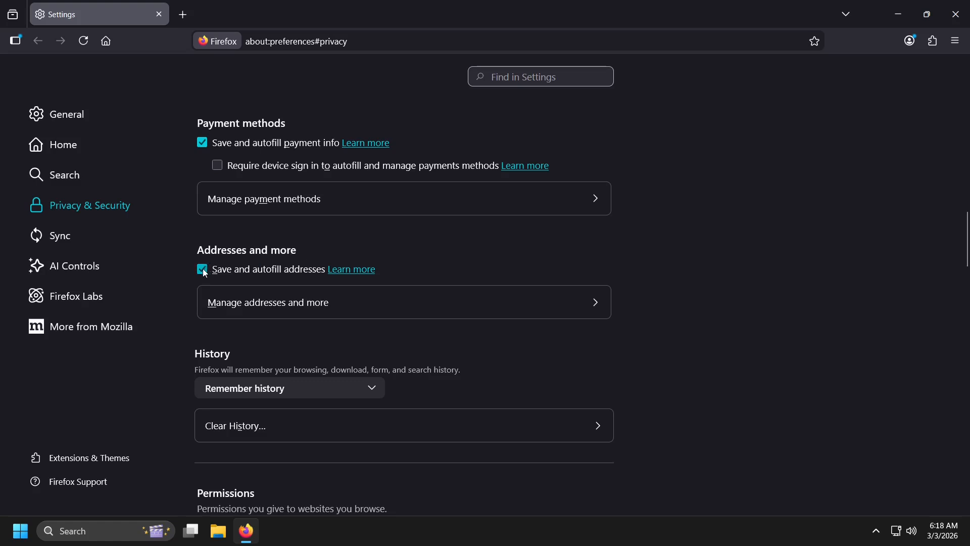
{"action": "left_click", "coordinate": [204, 273]}
{"action": "left_click", "coordinate": [205, 146]}
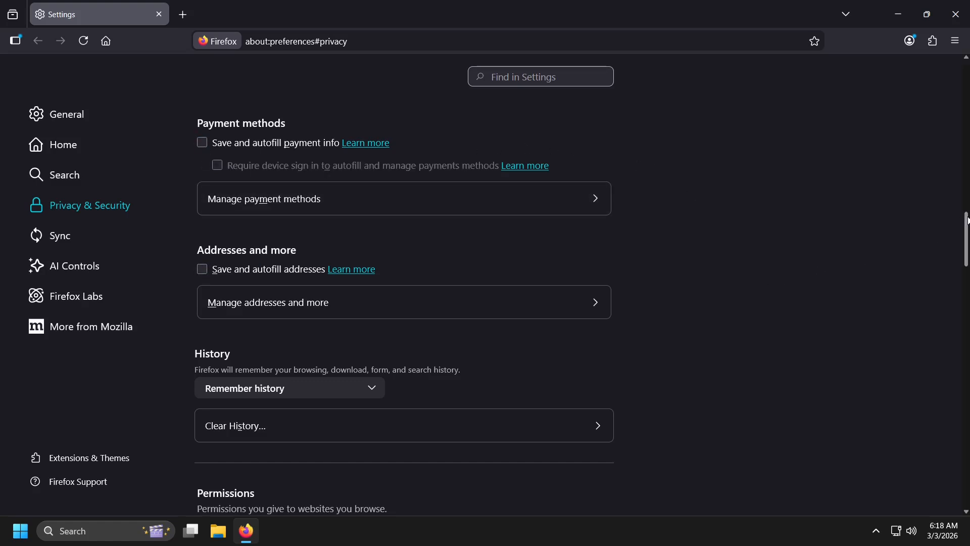
{"action": "left_click_drag", "start_coordinate": [965, 223], "coordinate": [966, 333]}
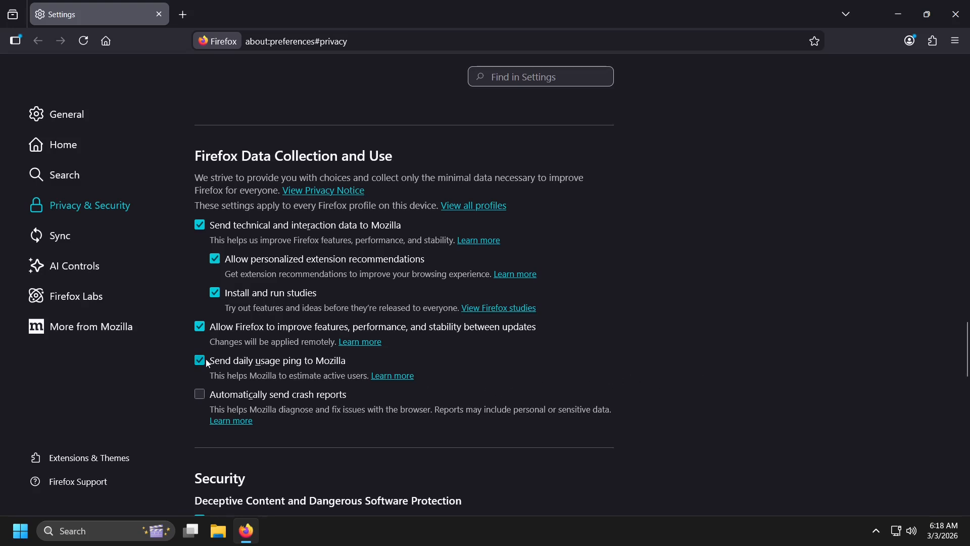
- Untick remote changes, studies, personalized extension recommendations and technical and interaction data
{"action": "left_click", "coordinate": [200, 328]}
{"action": "left_click", "coordinate": [215, 293]}
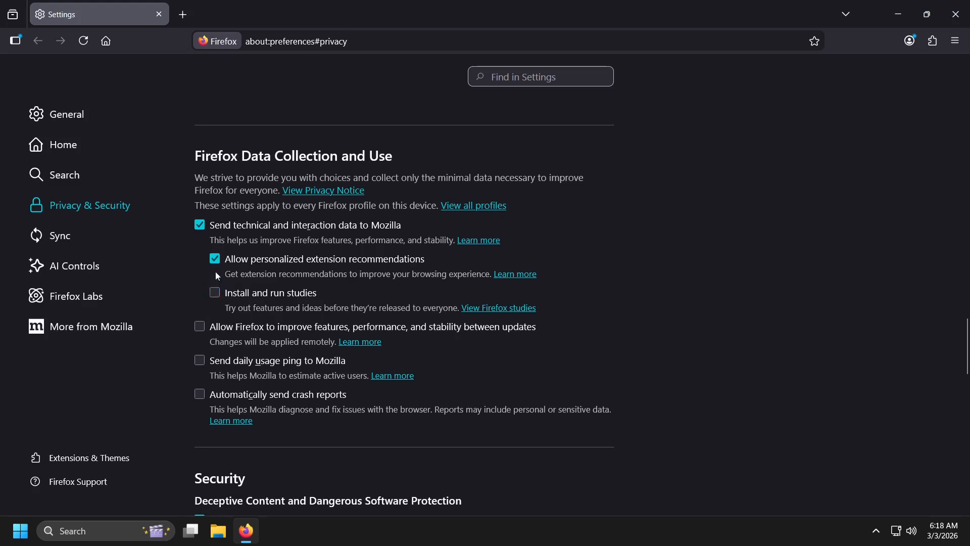
{"action": "left_click", "coordinate": [215, 258]}
{"action": "left_click", "coordinate": [201, 227]}
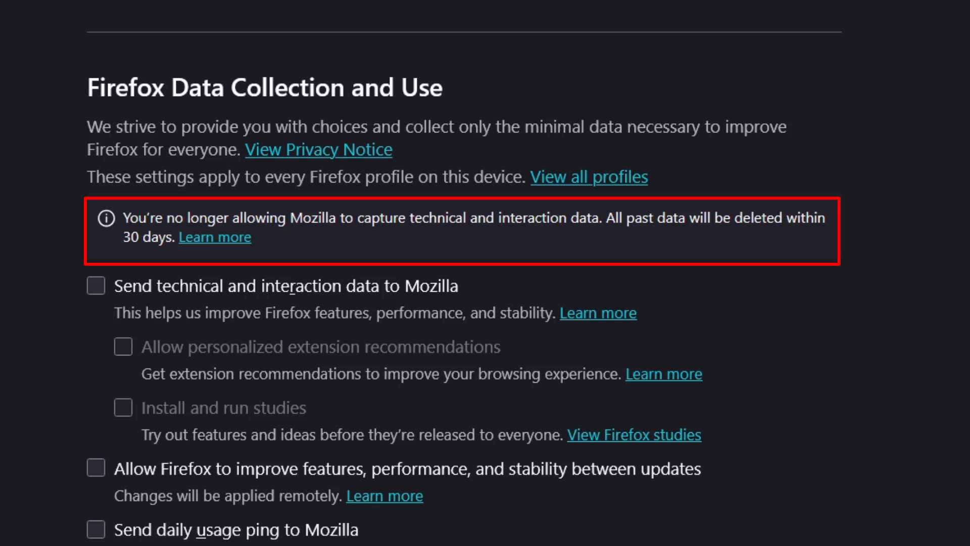
{"action": "scroll", "coordinate": [457, 344], "scroll_direction": "down", "scroll_amount": 10}
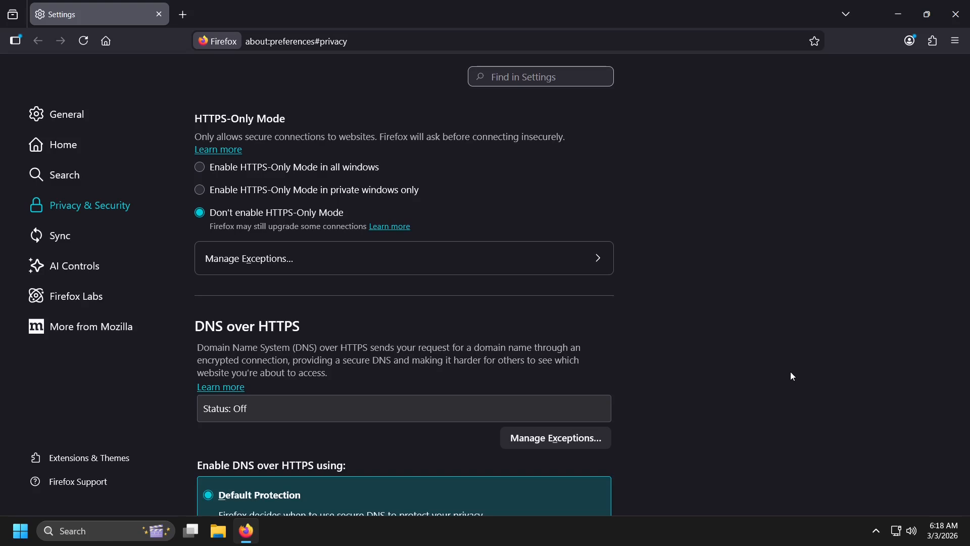
- Enable HTTPS-Only Mode in all windows and set DNS over HTTPS to Increased Protection with Cloudflare
{"action": "left_click", "coordinate": [248, 169]}
{"action": "left_click_drag", "start_coordinate": [966, 413], "coordinate": [966, 459]}
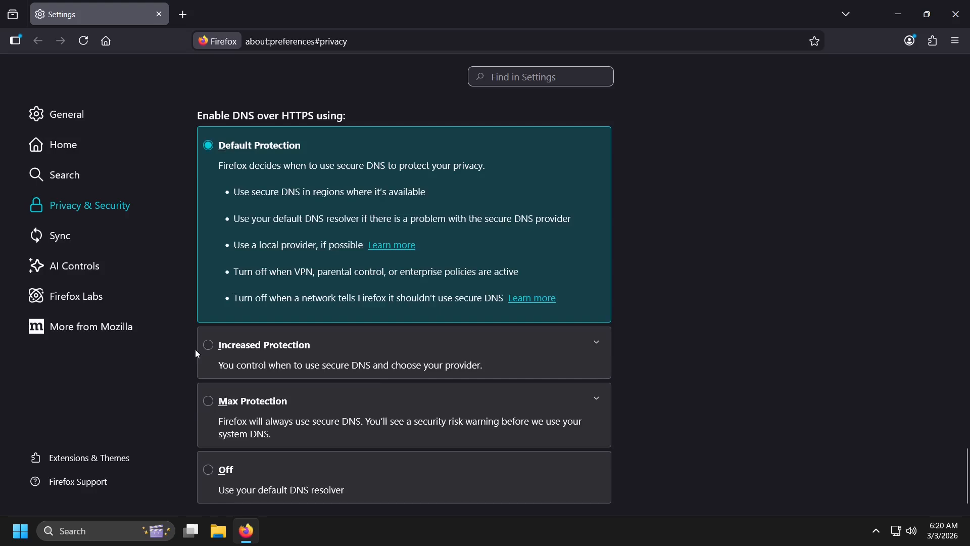
{"action": "left_click", "coordinate": [208, 345]}
{"action": "left_click", "coordinate": [573, 335]}
{"action": "key", "text": "Down"}
{"action": "key", "text": "Down"}
{"action": "key", "text": "Return"}
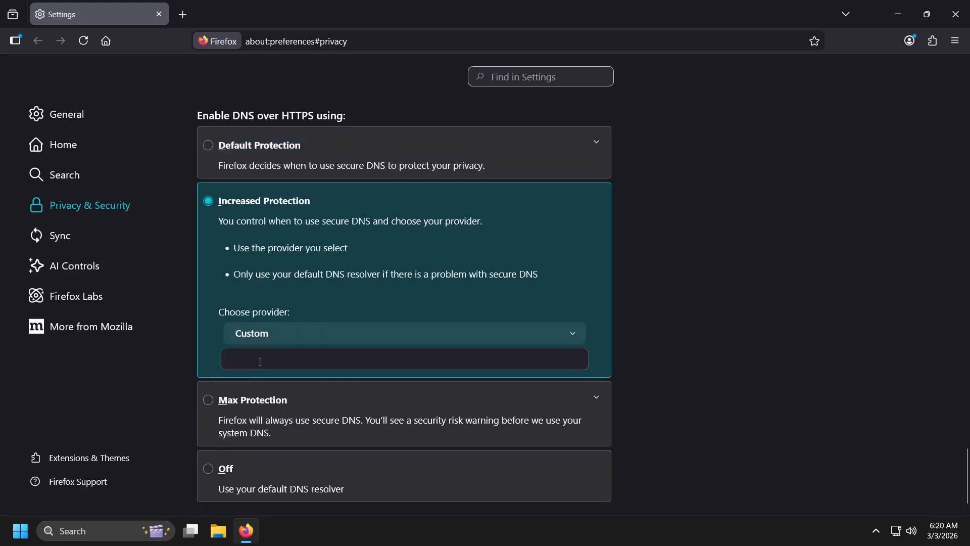
{"action": "type", "text": "https:"}
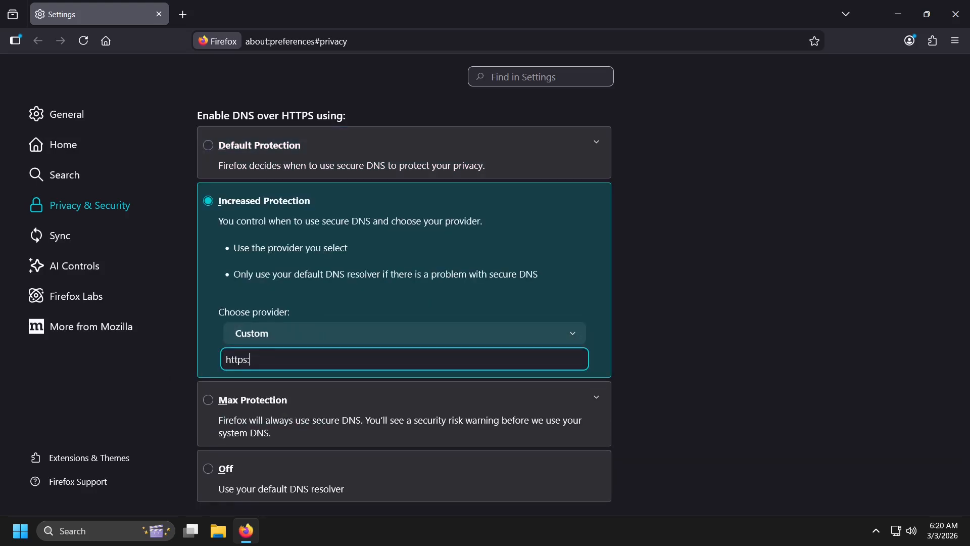
{"action": "type", "text": "//dns.quad9.net/dns-query"}
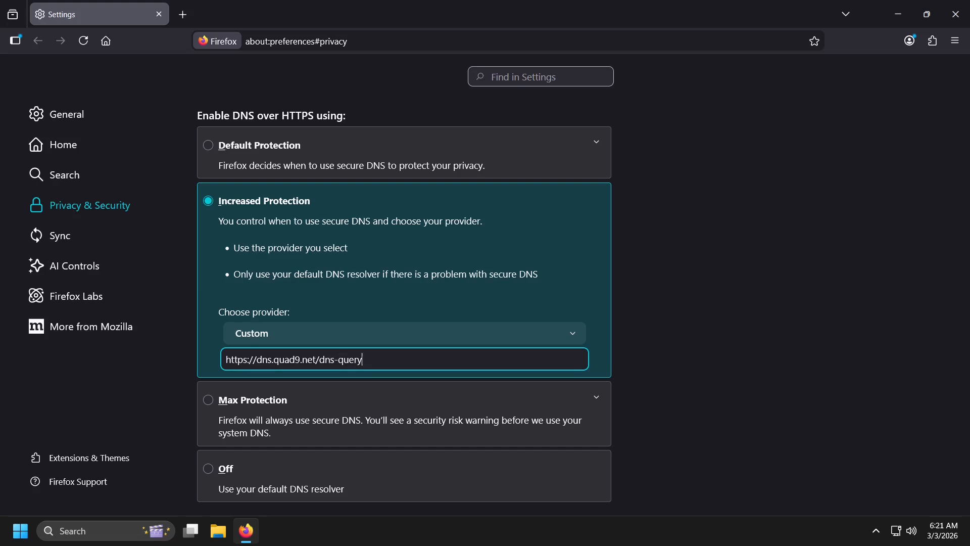
{"action": "left_click", "coordinate": [571, 335]}
{"action": "left_click", "coordinate": [282, 350]}
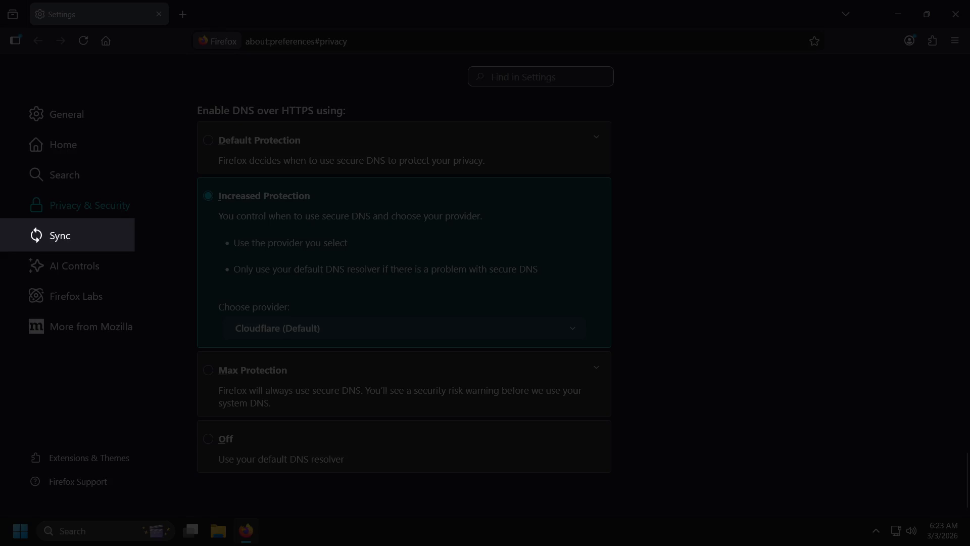
- Create a Mozilla account from Sync settings, entering the password twice and the emailed confirmation code
{"action": "left_click", "coordinate": [78, 236]}
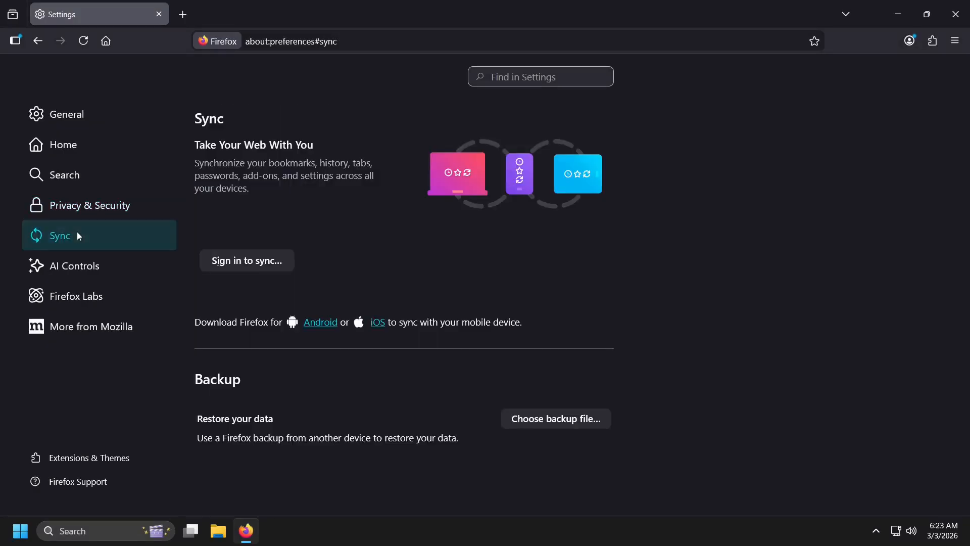
{"action": "left_click", "coordinate": [569, 426]}
{"action": "left_click", "coordinate": [613, 341]}
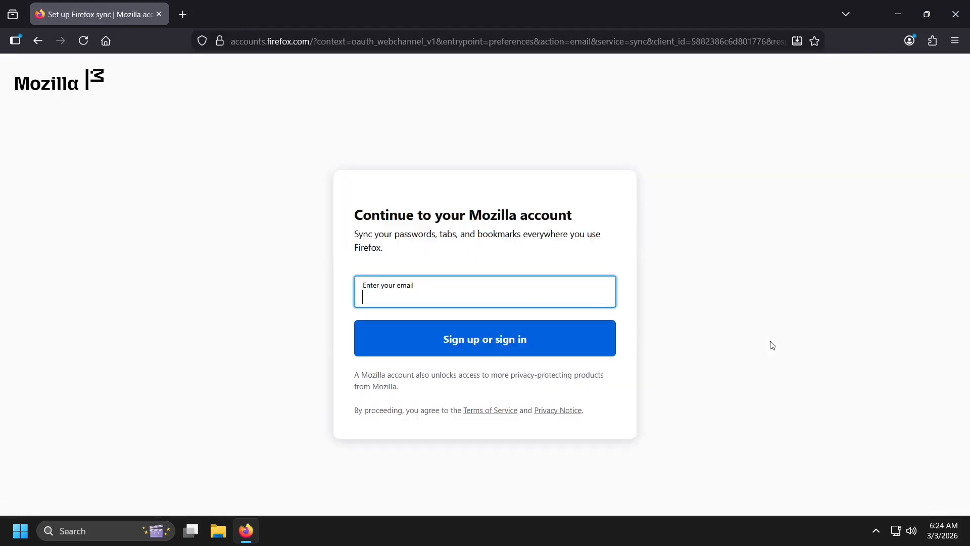
{"action": "key", "text": "ctrl+v"}
{"action": "key", "text": "Tab"}
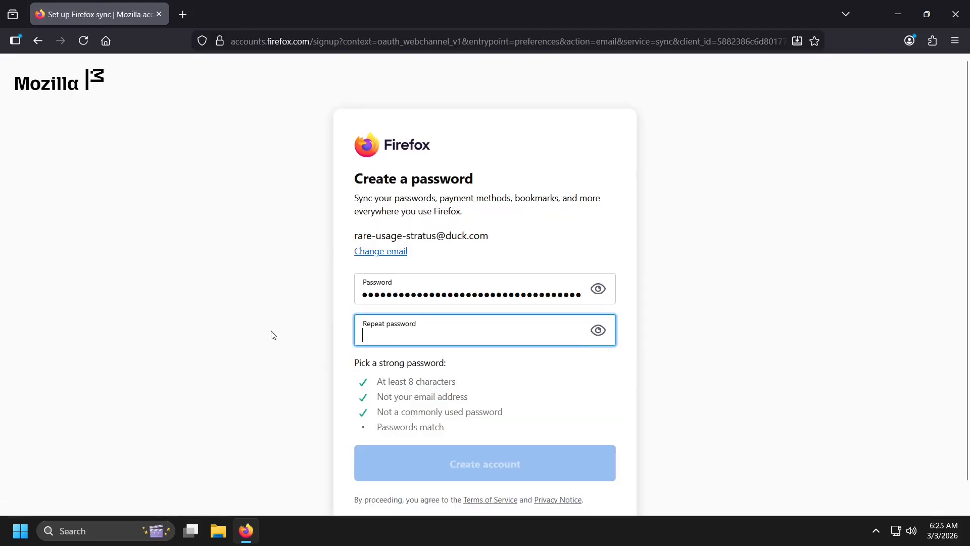
{"action": "key", "text": "ctrl+v"}
{"action": "key", "text": "Return"}
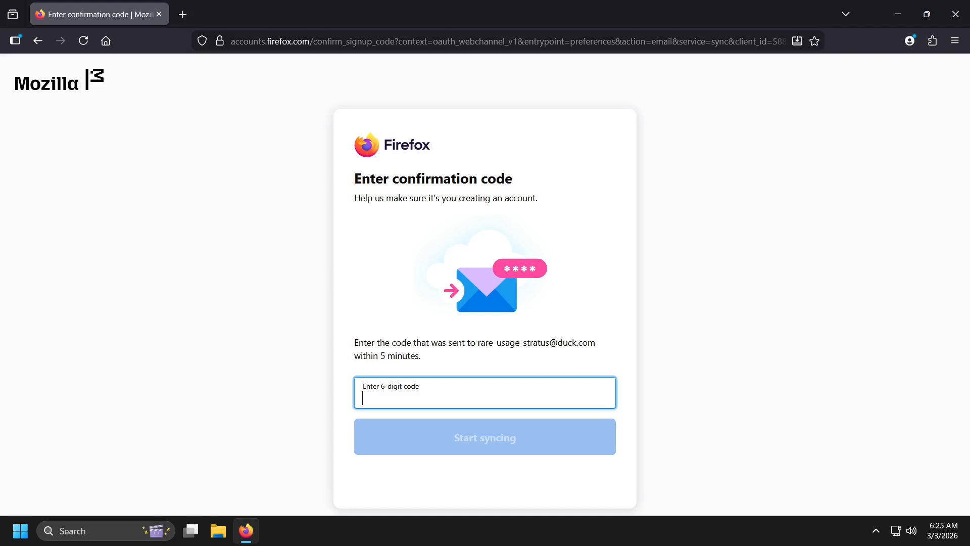
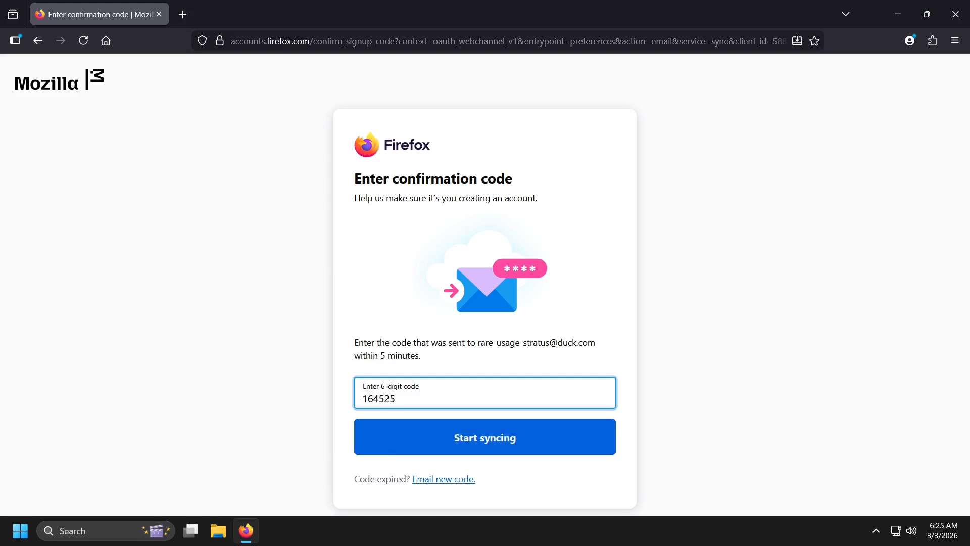
{"action": "key", "text": "Return"}
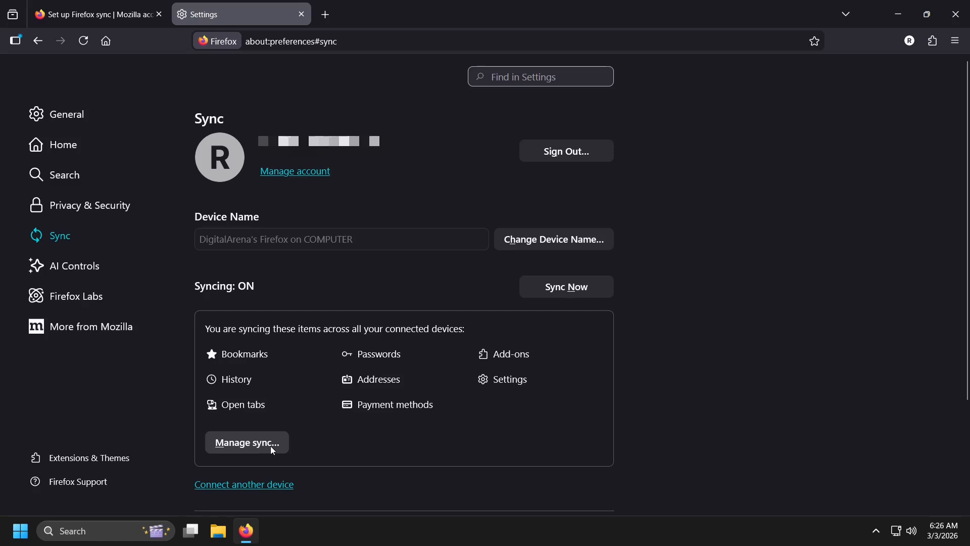
- In the choice of what to sync, untick Passwords, History and the other chosen categories
{"action": "left_click", "coordinate": [270, 446]}
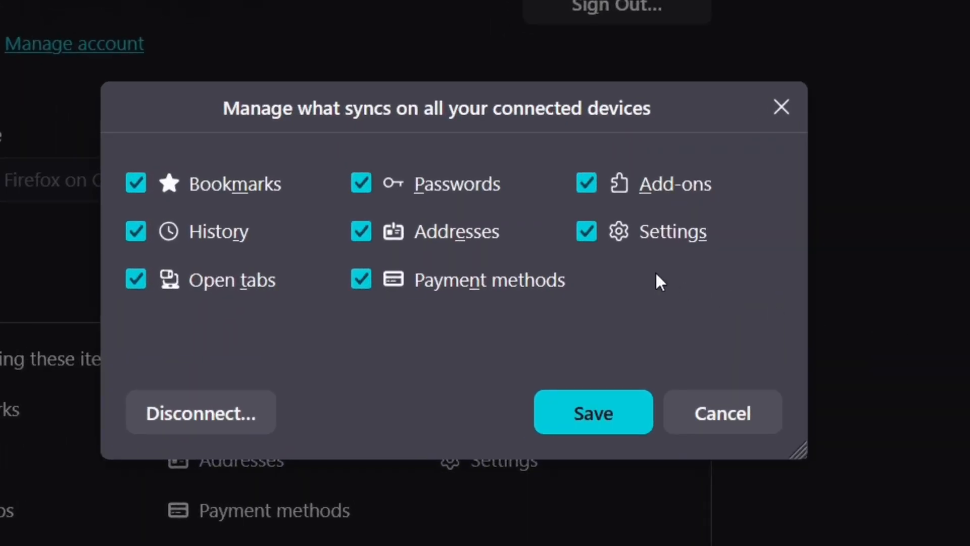
{"action": "left_click", "coordinate": [368, 185]}
{"action": "left_click", "coordinate": [362, 283]}
{"action": "left_click", "coordinate": [365, 234]}
{"action": "left_click", "coordinate": [166, 225]}
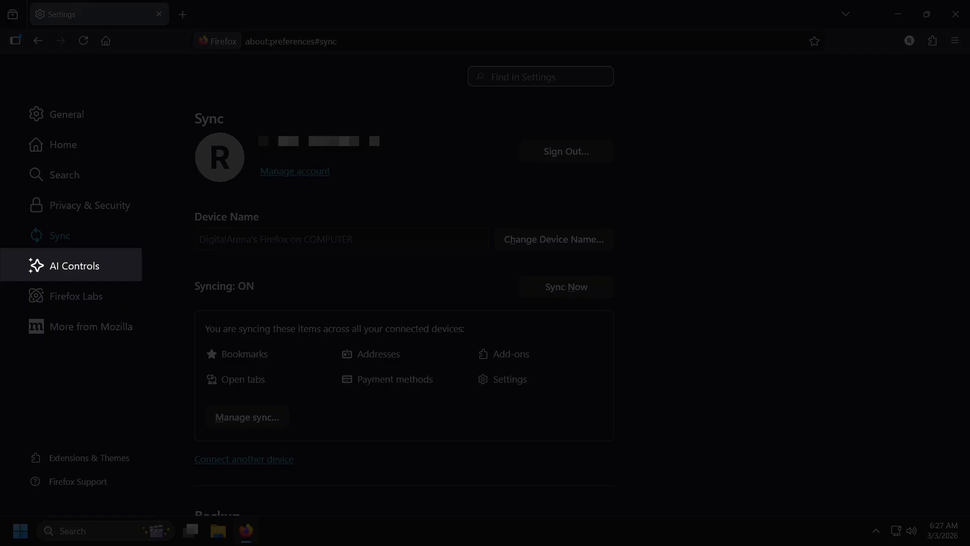
- In AI Controls, block all AI enhancements and review the Tab group suggestions options
{"action": "left_click", "coordinate": [74, 266]}
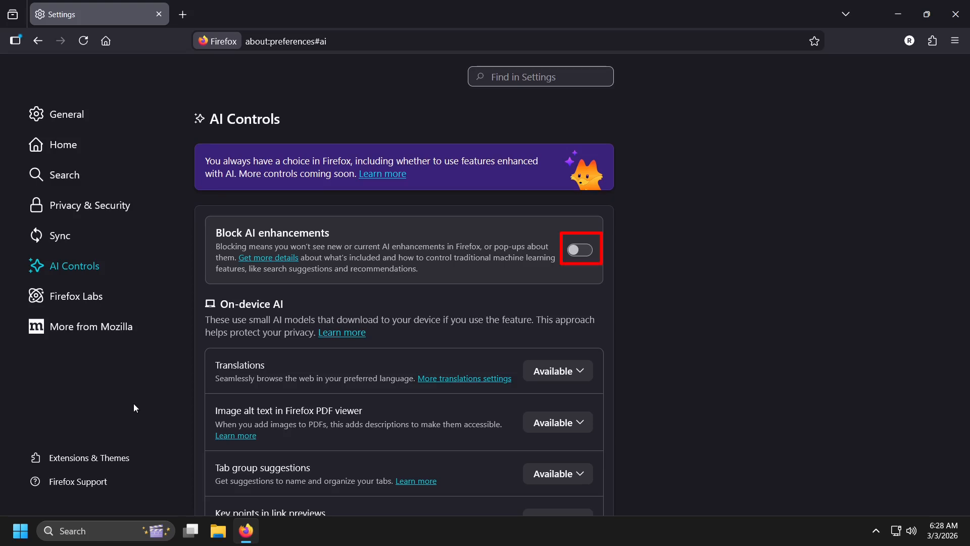
{"action": "left_click", "coordinate": [581, 251]}
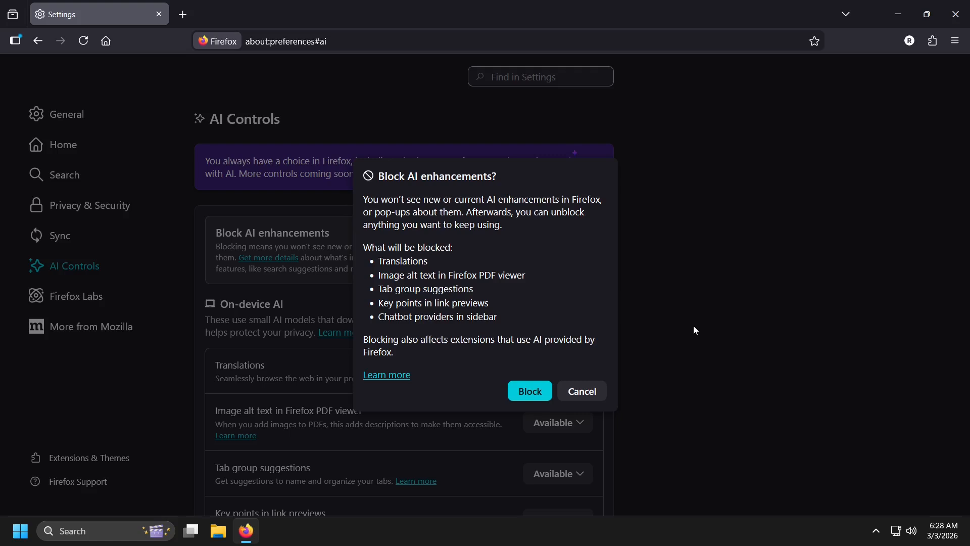
{"action": "left_click", "coordinate": [530, 391]}
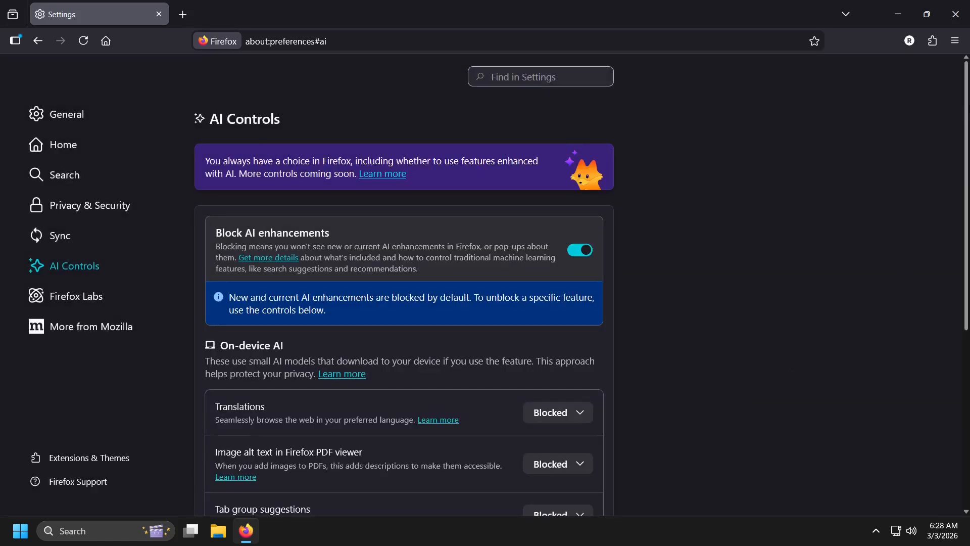
{"action": "scroll", "coordinate": [961, 217], "scroll_direction": "down", "scroll_amount": 3}
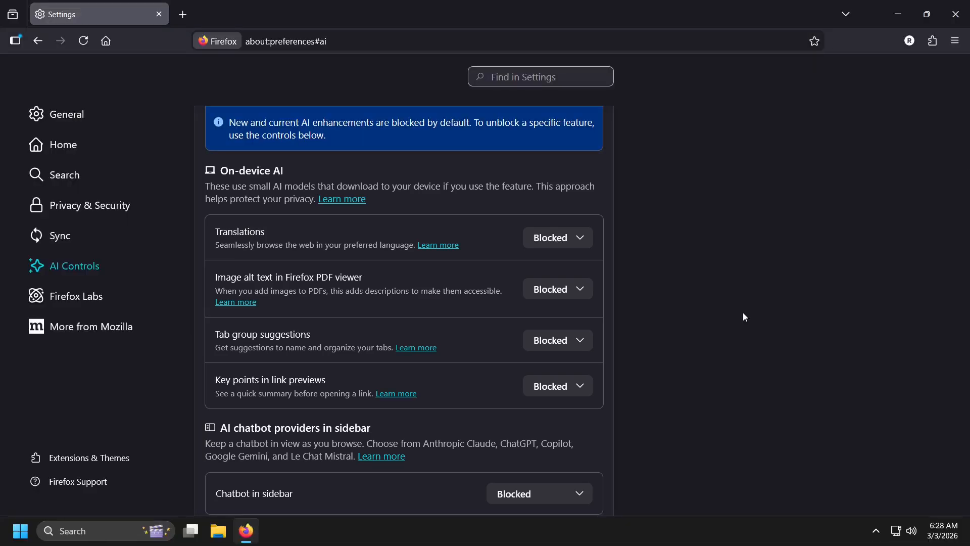
{"action": "left_click", "coordinate": [587, 341]}
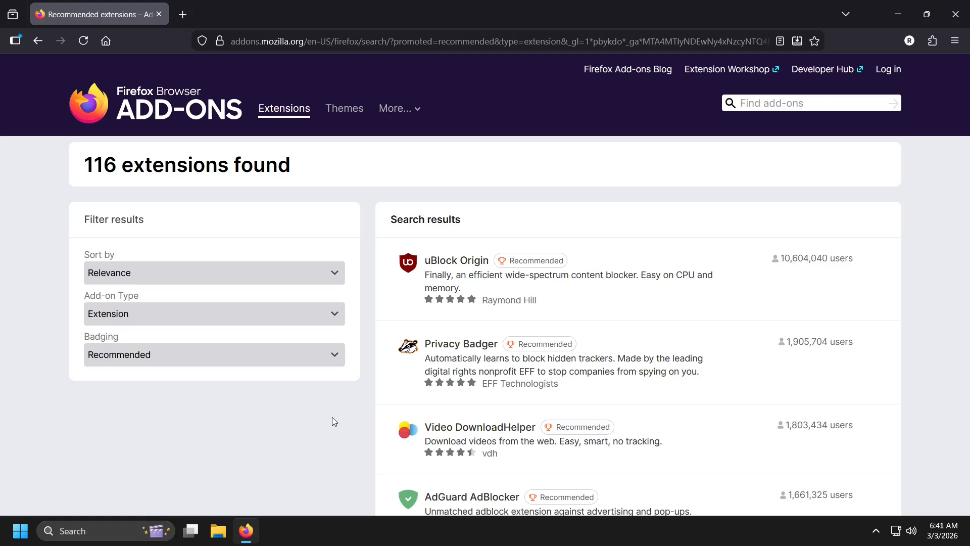
- Install uBlock Origin from its add-on page, approving its permissions
{"action": "left_click", "coordinate": [466, 260]}
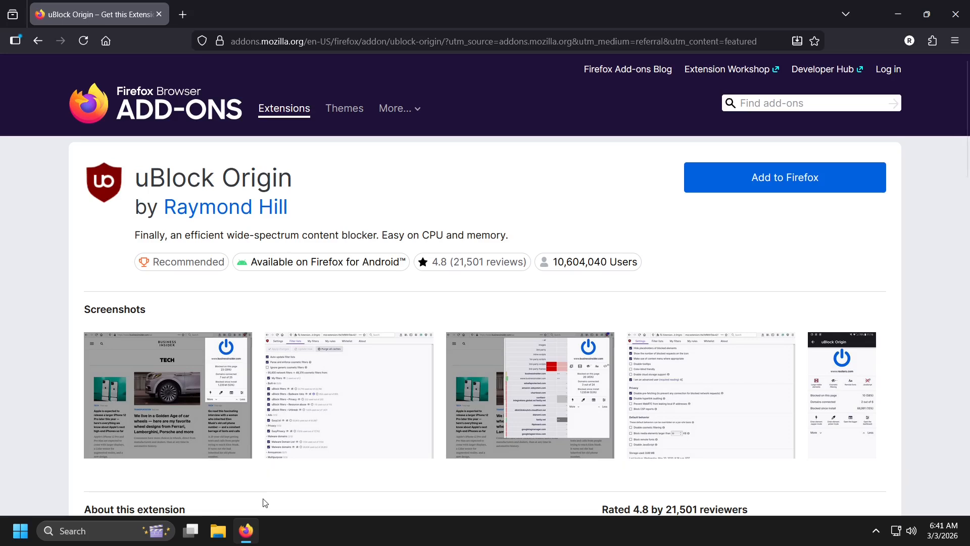
{"action": "left_click", "coordinate": [773, 187]}
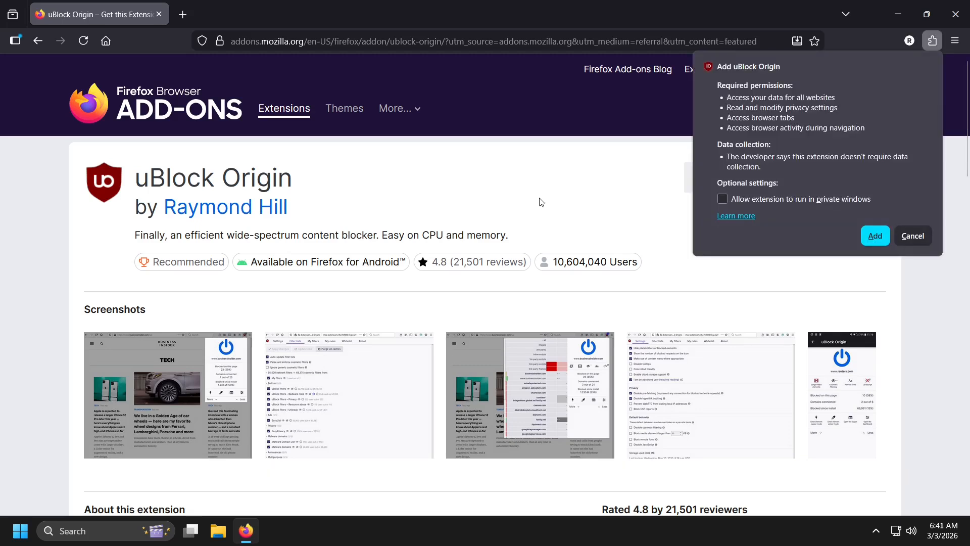
{"action": "left_click", "coordinate": [875, 237]}
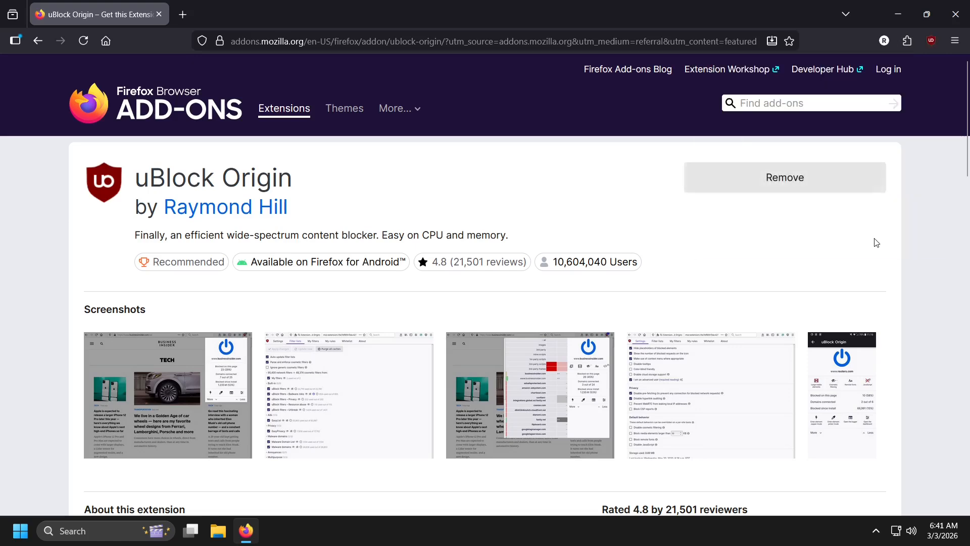
{"action": "left_click", "coordinate": [939, 135]}
- In uBlock Origin's dashboard, enable six more filter lists, including the Annoyances lists, and apply changes
{"action": "left_click", "coordinate": [932, 40]}
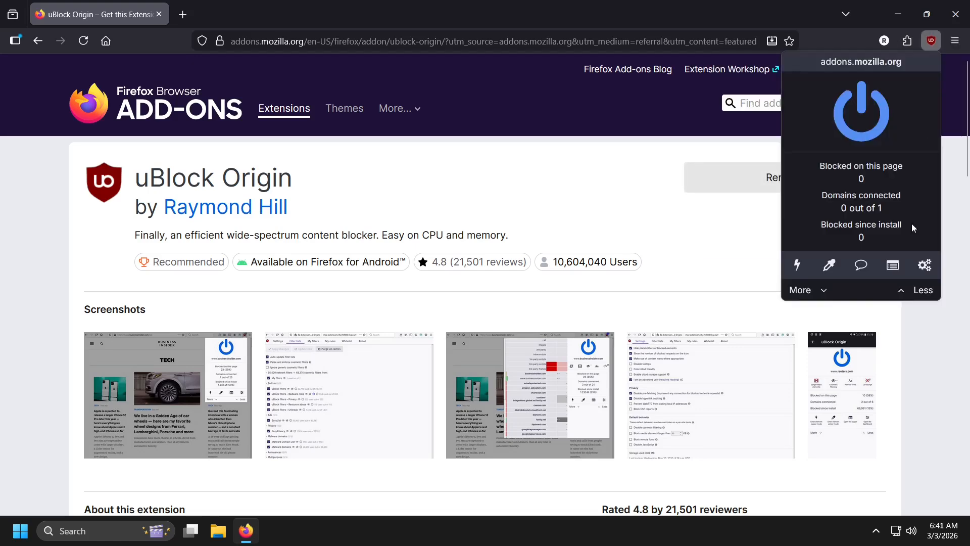
{"action": "left_click", "coordinate": [918, 262]}
{"action": "left_click", "coordinate": [111, 65]}
{"action": "scroll", "coordinate": [17, 418], "scroll_direction": "down", "scroll_amount": 3}
{"action": "left_click", "coordinate": [19, 409]}
{"action": "left_click", "coordinate": [19, 428]}
{"action": "left_click", "coordinate": [20, 488]}
{"action": "scroll", "coordinate": [21, 488], "scroll_direction": "down", "scroll_amount": 3}
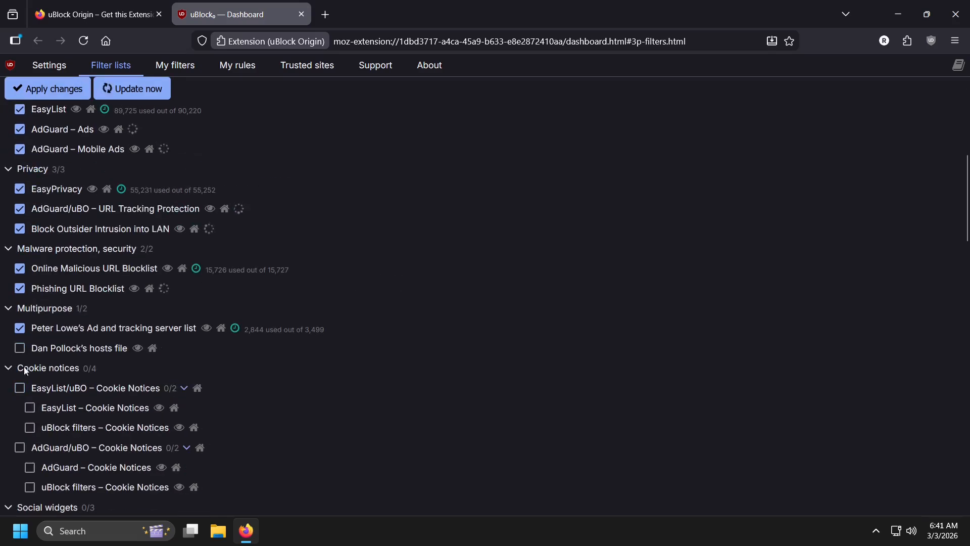
{"action": "left_click", "coordinate": [19, 348]}
{"action": "left_click", "coordinate": [20, 388]}
{"action": "left_click", "coordinate": [20, 448]}
{"action": "scroll", "coordinate": [21, 447], "scroll_direction": "down", "scroll_amount": 4}
{"action": "left_click", "coordinate": [53, 91]}
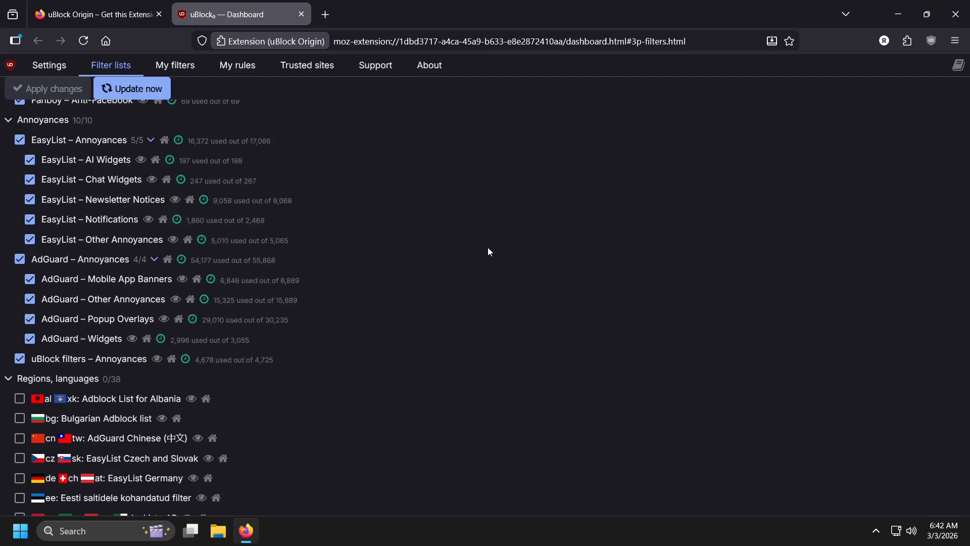
{"action": "scroll", "coordinate": [490, 251], "scroll_direction": "up", "scroll_amount": 8}
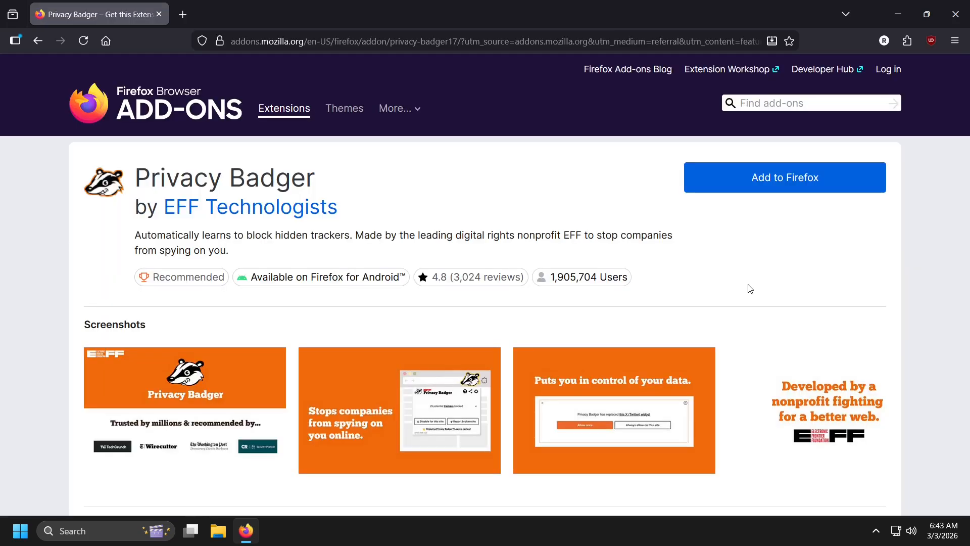
- Add Privacy Badger to Firefox, approving its permissions and dismissing the added notice
{"action": "left_click", "coordinate": [771, 189]}
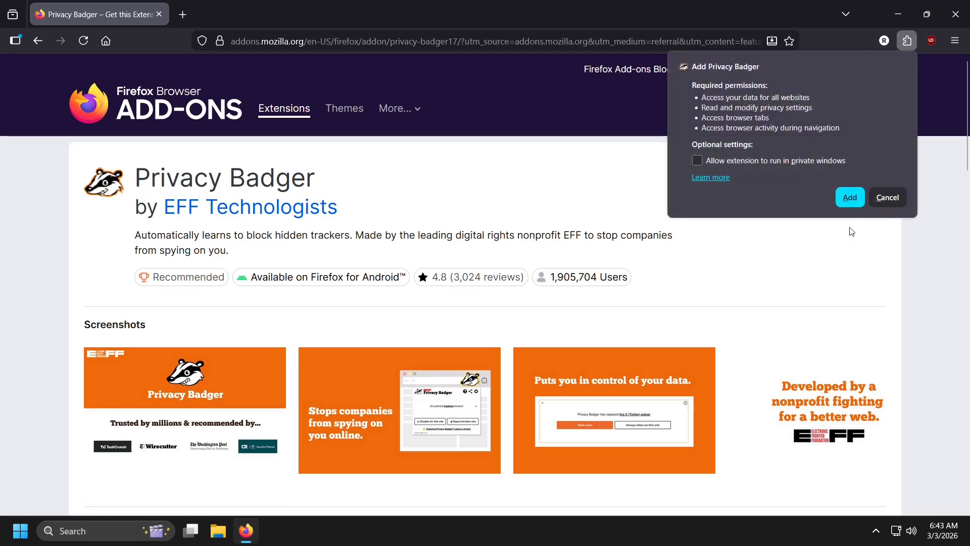
{"action": "left_click", "coordinate": [849, 198]}
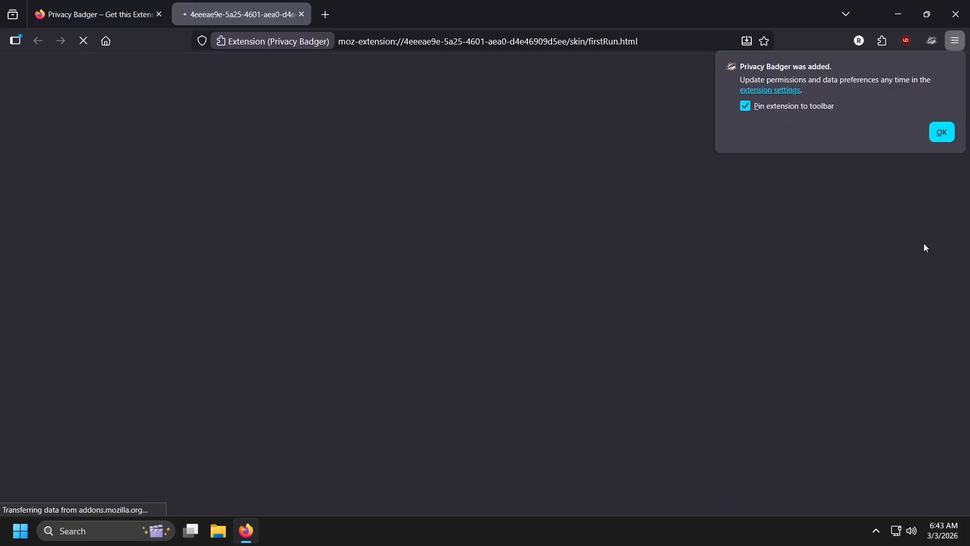
{"action": "left_click", "coordinate": [940, 134]}
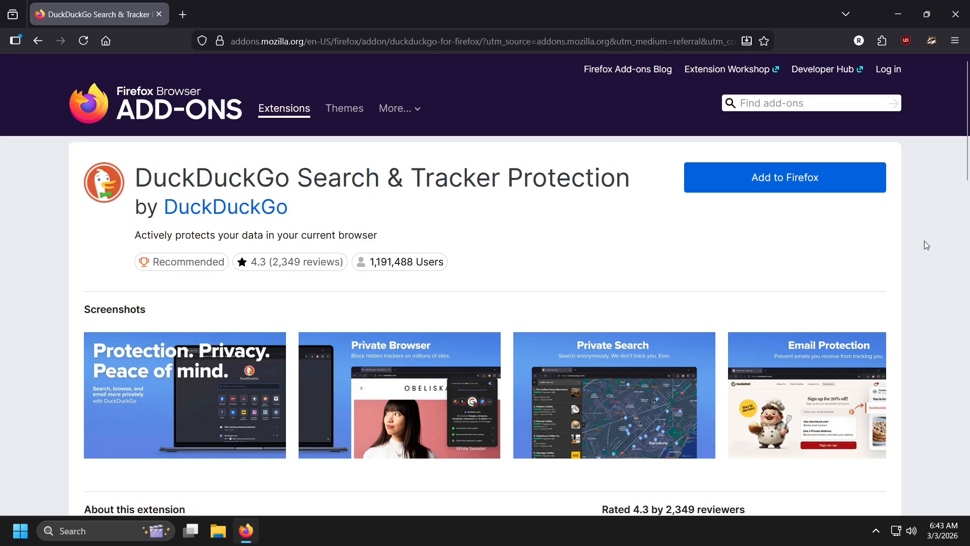
- Install the DuckDuckGo Search & Tracker Protection and ClearURLs extensions
{"action": "left_click", "coordinate": [805, 194]}
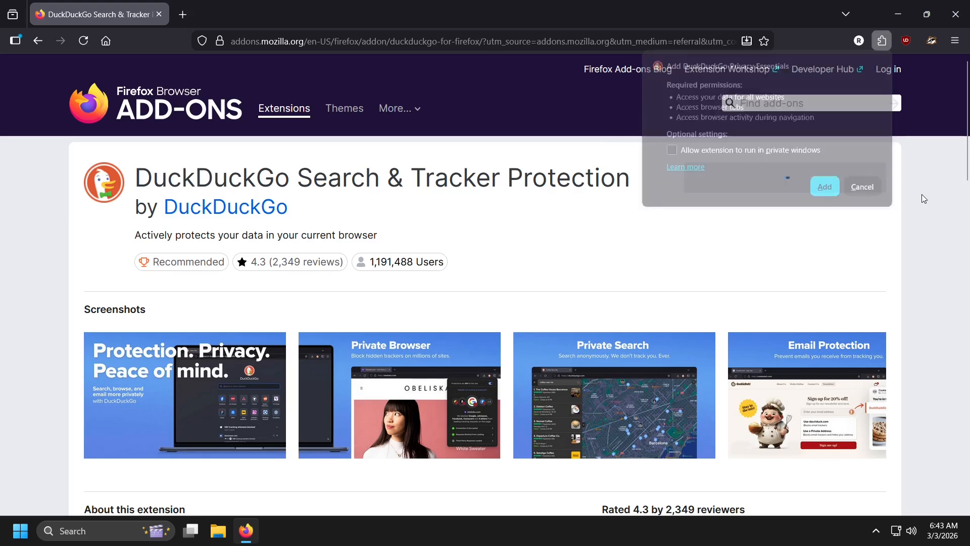
{"action": "left_click", "coordinate": [824, 186]}
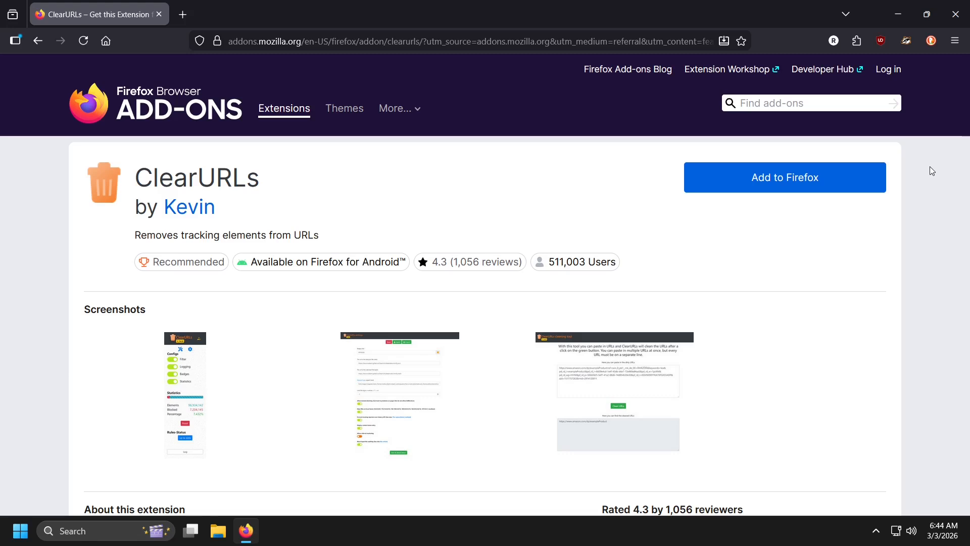
{"action": "left_click", "coordinate": [814, 182]}
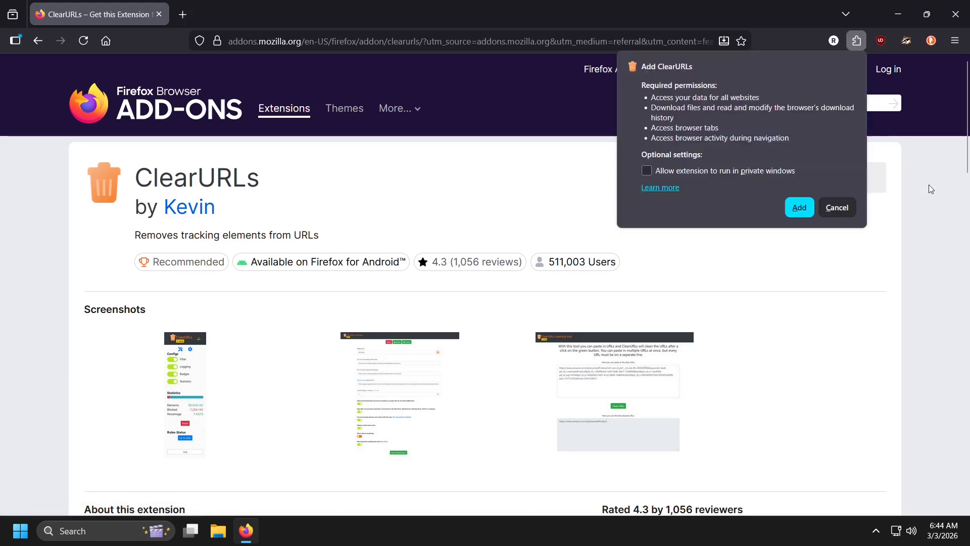
{"action": "left_click", "coordinate": [800, 205]}
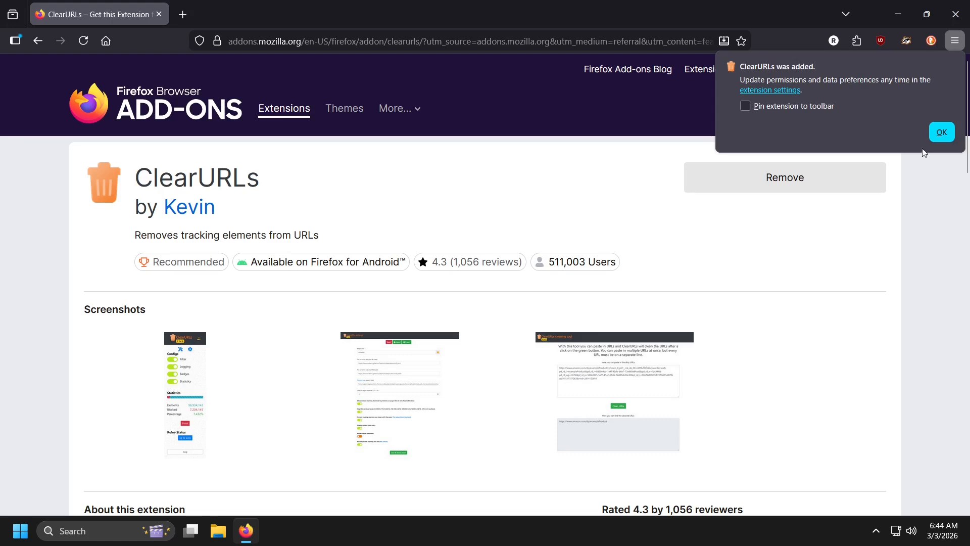
{"action": "left_click", "coordinate": [941, 132]}
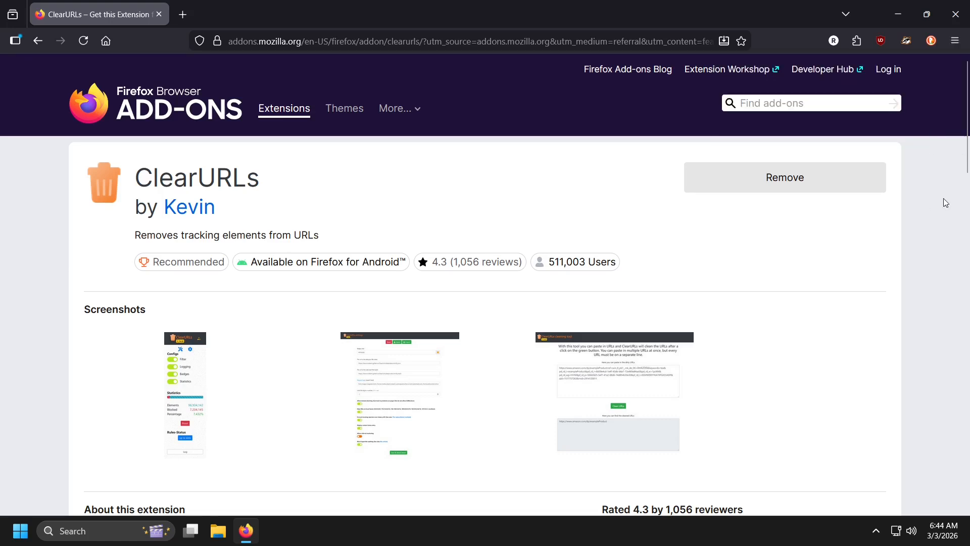
- View ClearURLs' settings and statistics from the Extensions menu, then close its popup
{"action": "left_click", "coordinate": [856, 41]}
{"action": "left_click", "coordinate": [690, 93]}
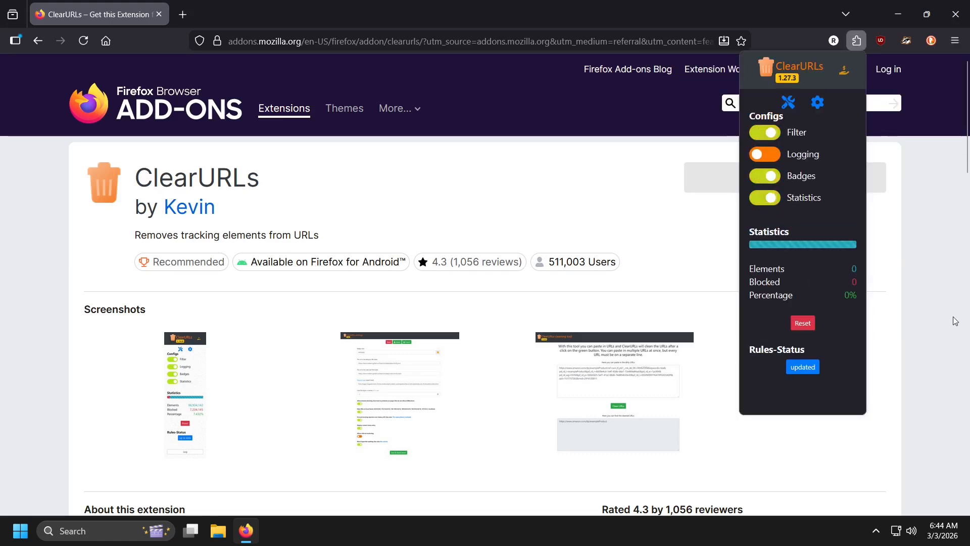
{"action": "left_click", "coordinate": [922, 263]}
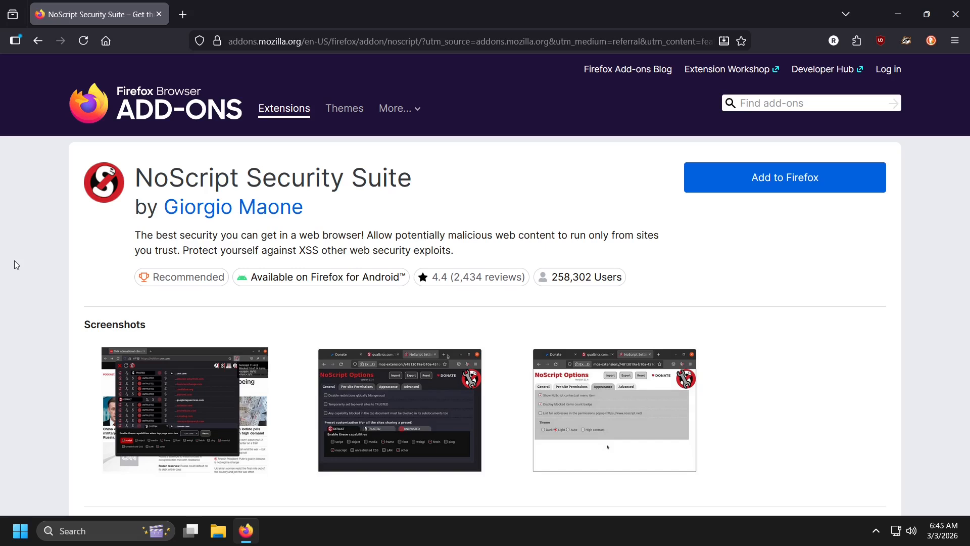
- Install NoScript with its default STRICT settings, close its welcome tab, and open Facebook from the results
{"action": "left_click", "coordinate": [791, 192]}
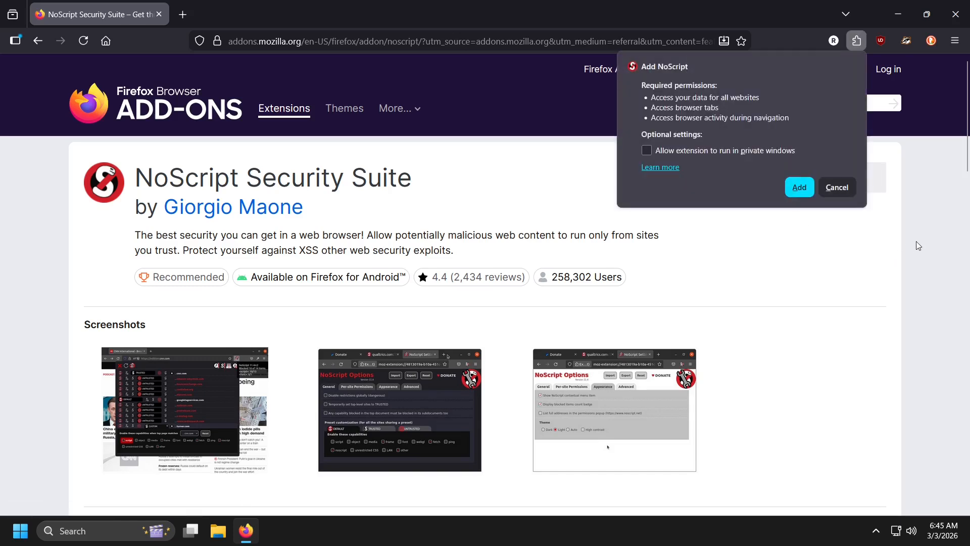
{"action": "left_click", "coordinate": [800, 195]}
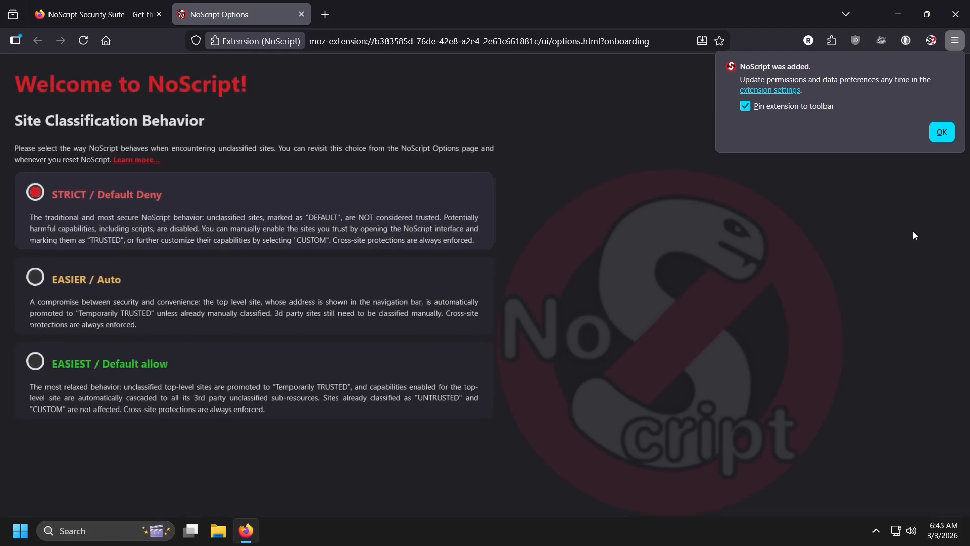
{"action": "left_click", "coordinate": [941, 133]}
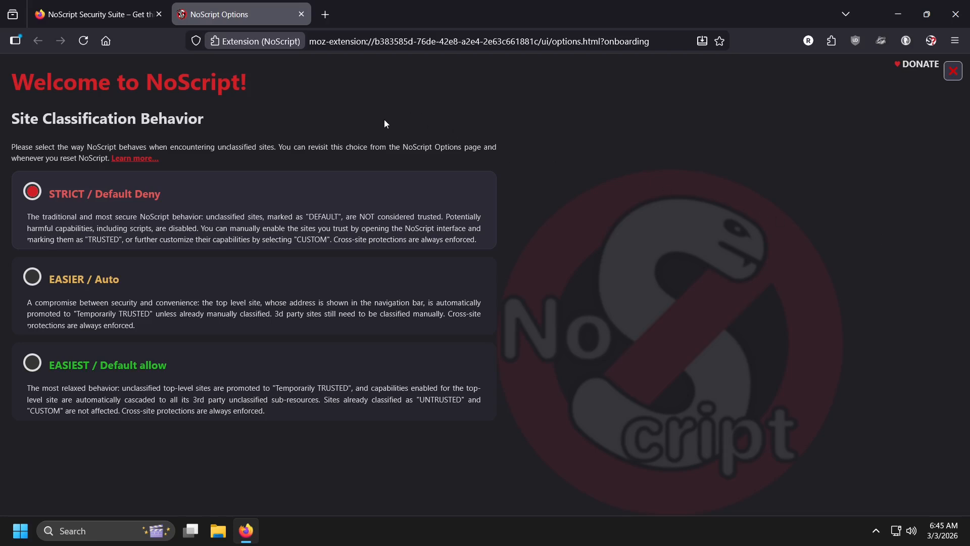
{"action": "left_click", "coordinate": [301, 14]}
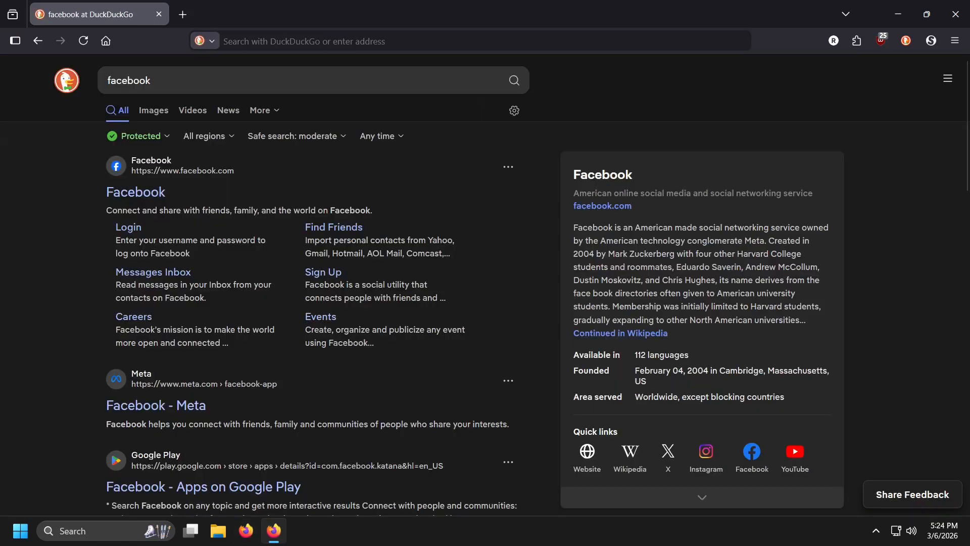
{"action": "left_click", "coordinate": [135, 191]}
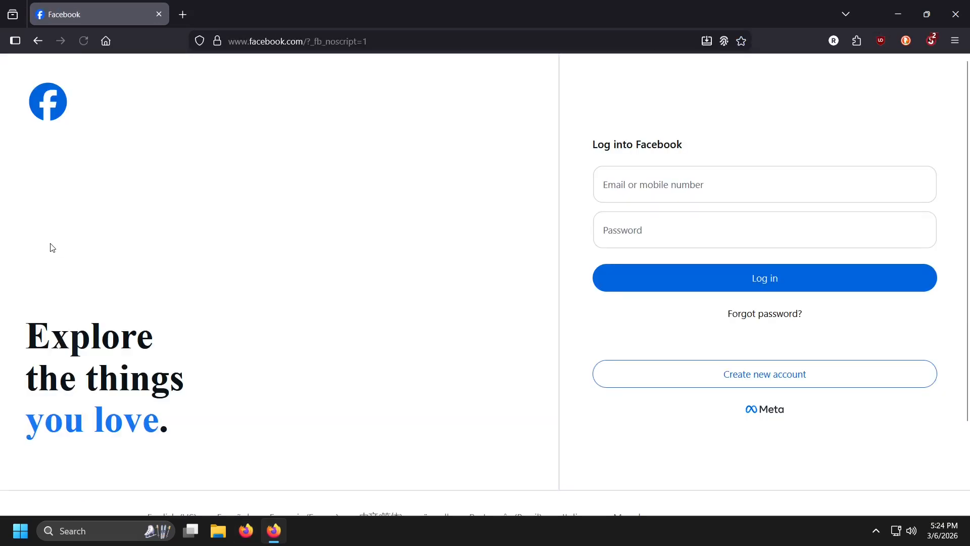
- Open the VirusTotal report for facebook.com through NoScript's security info link
{"action": "left_click", "coordinate": [933, 41]}
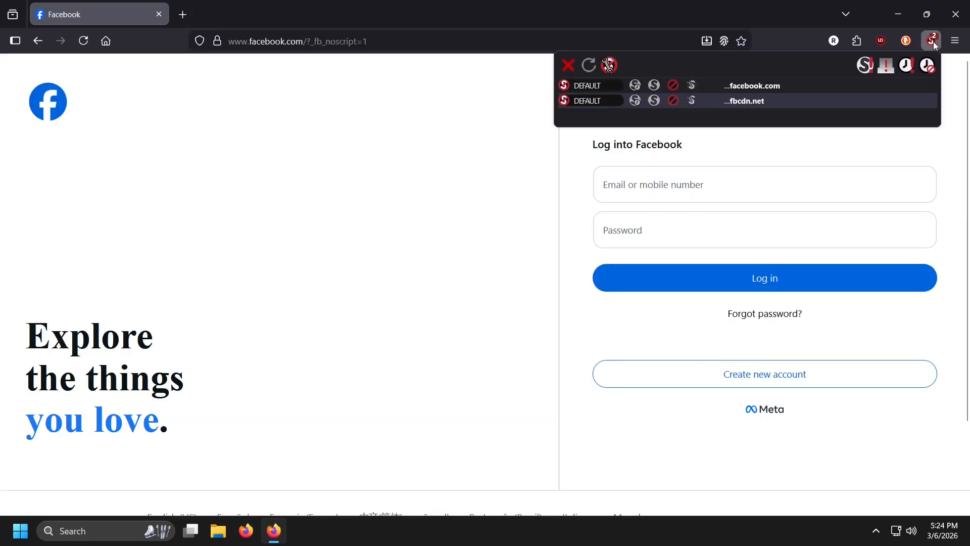
{"action": "left_click", "coordinate": [752, 86]}
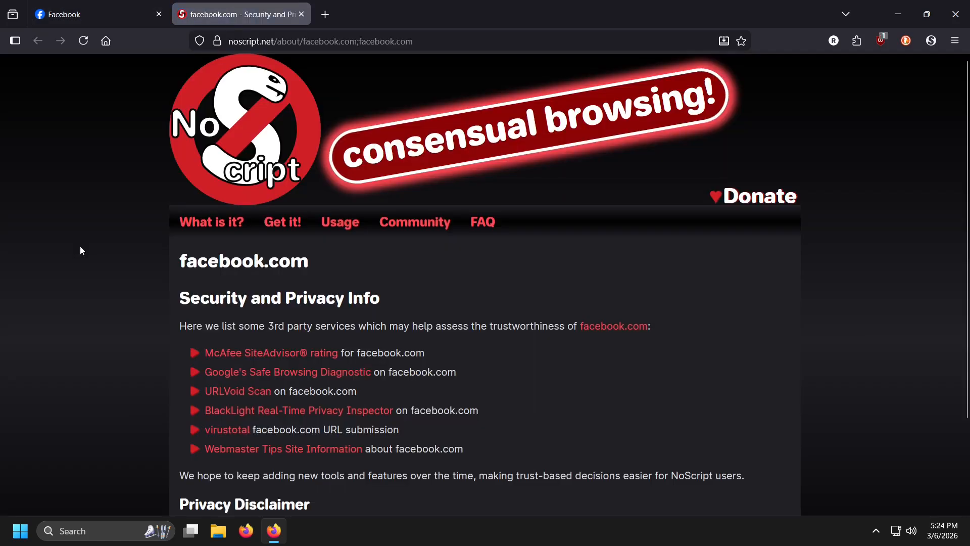
{"action": "left_click", "coordinate": [215, 432]}
- Mark virustotal.com as TRUSTED in NoScript and reload the page
{"action": "left_click", "coordinate": [932, 40]}
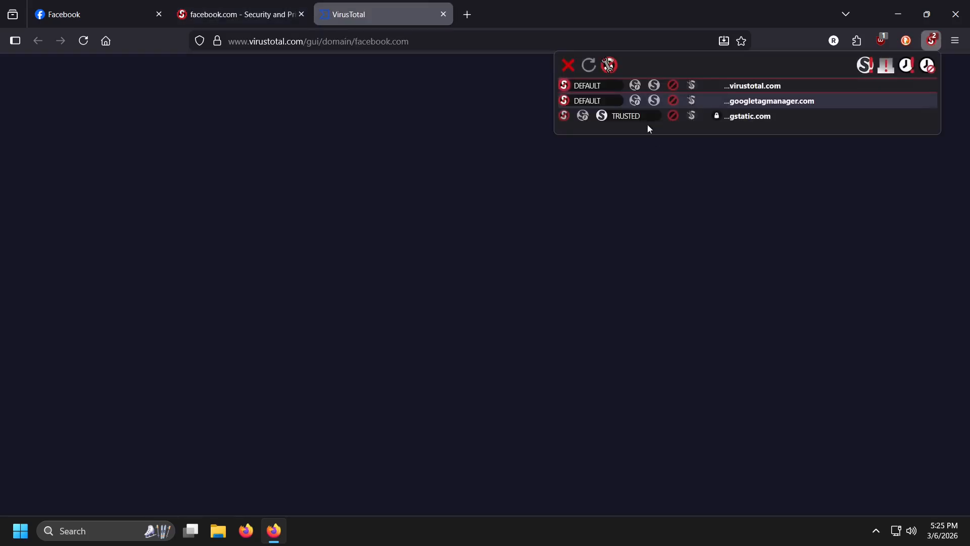
{"action": "left_click", "coordinate": [654, 85]}
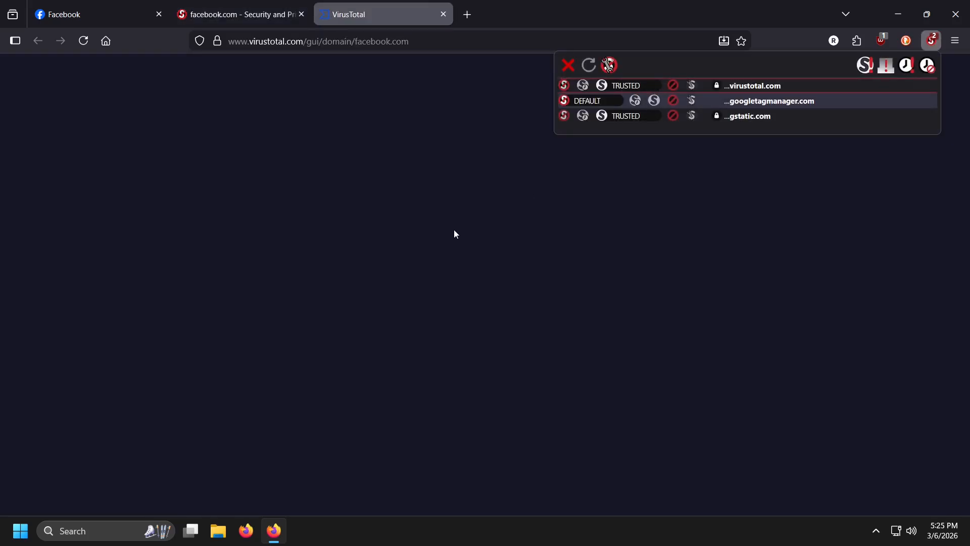
{"action": "left_click", "coordinate": [585, 69]}
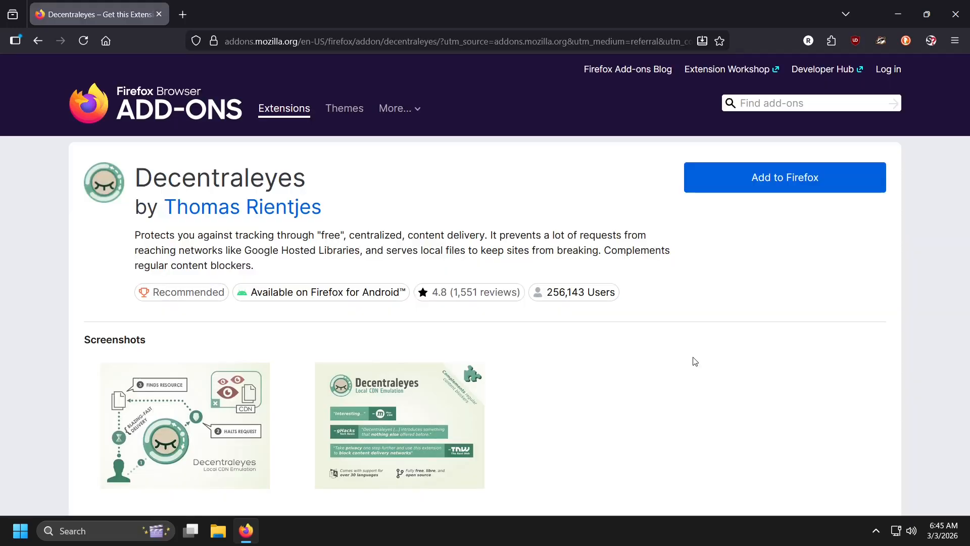
- Install Decentraleyes and view its What's New page
{"action": "left_click", "coordinate": [782, 188]}
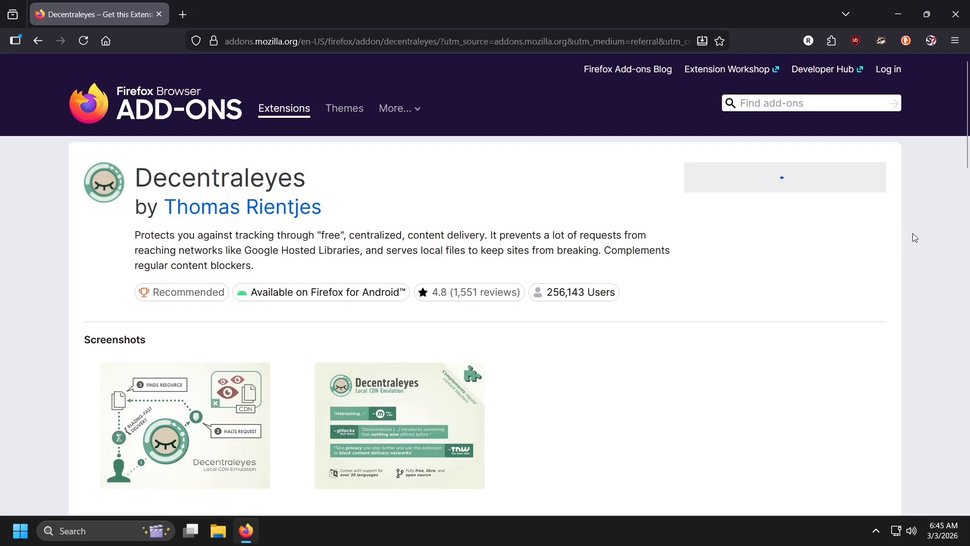
{"action": "left_click", "coordinate": [774, 197]}
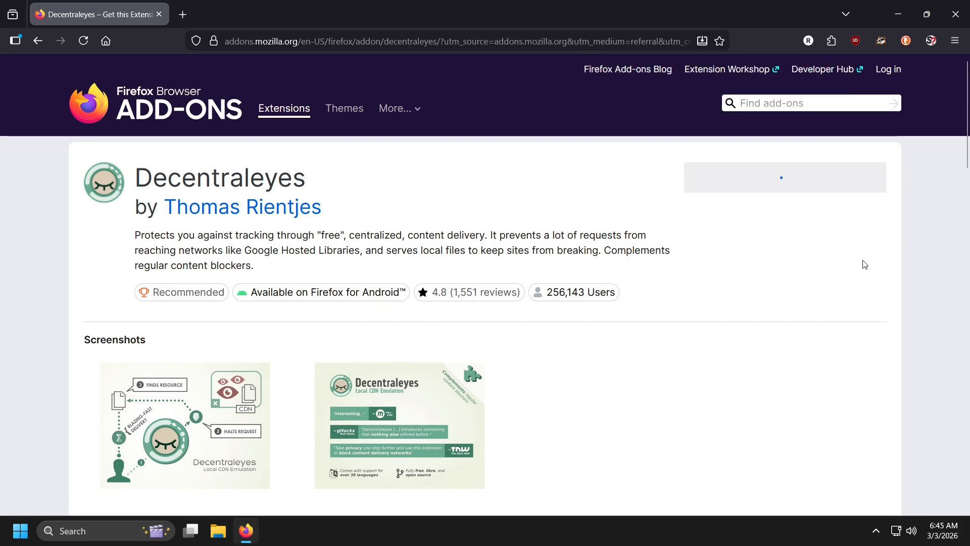
{"action": "left_click", "coordinate": [938, 132]}
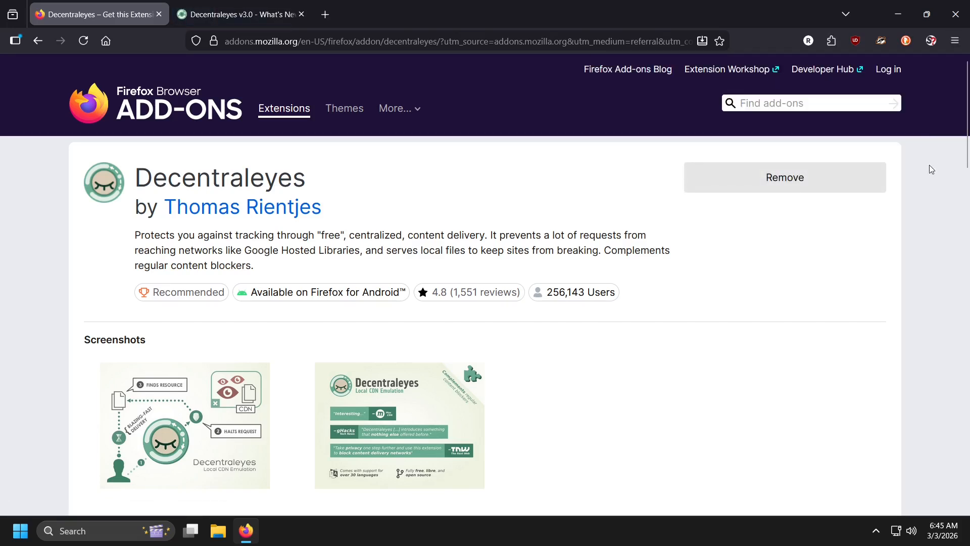
{"action": "left_click", "coordinate": [230, 19]}
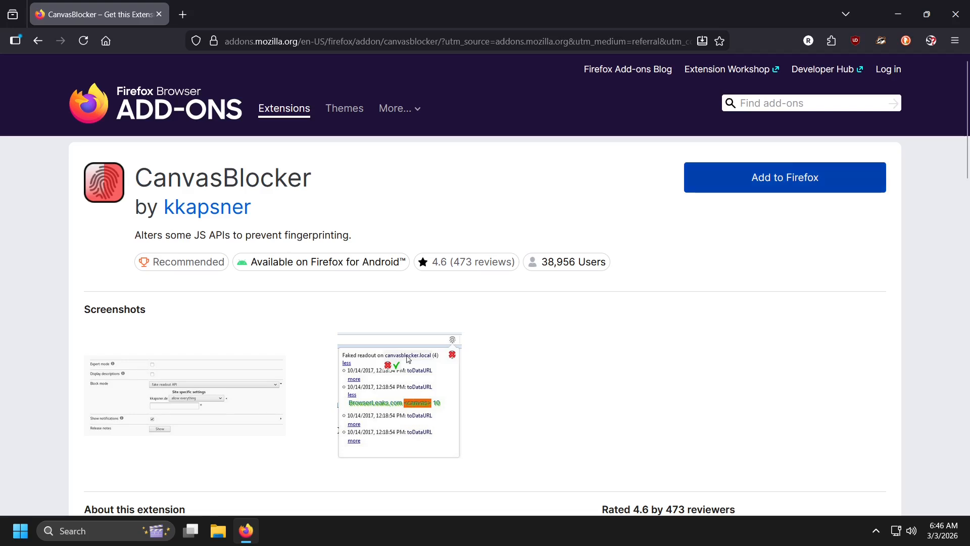
- Install CanvasBlocker, approving its permissions and dismissing the added notice
{"action": "left_click", "coordinate": [785, 177]}
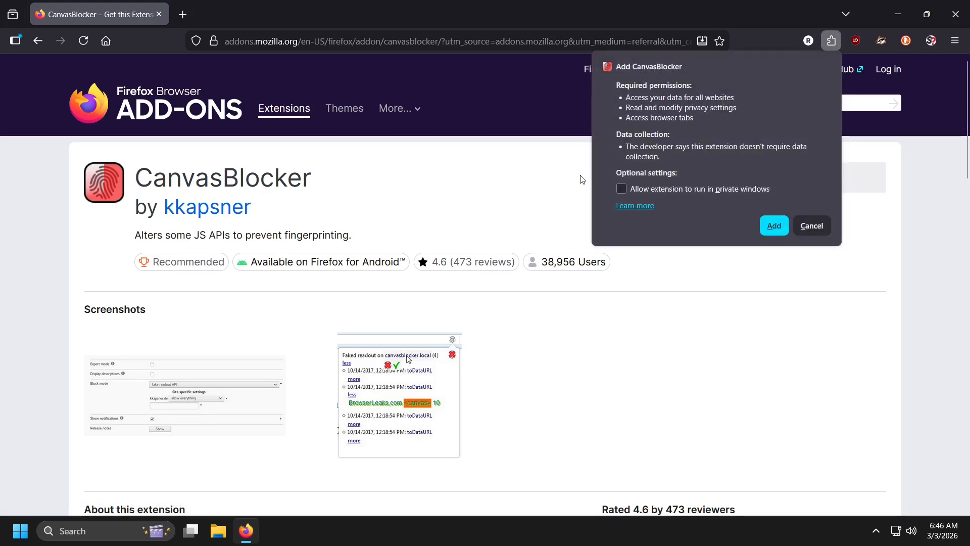
{"action": "left_click", "coordinate": [773, 226]}
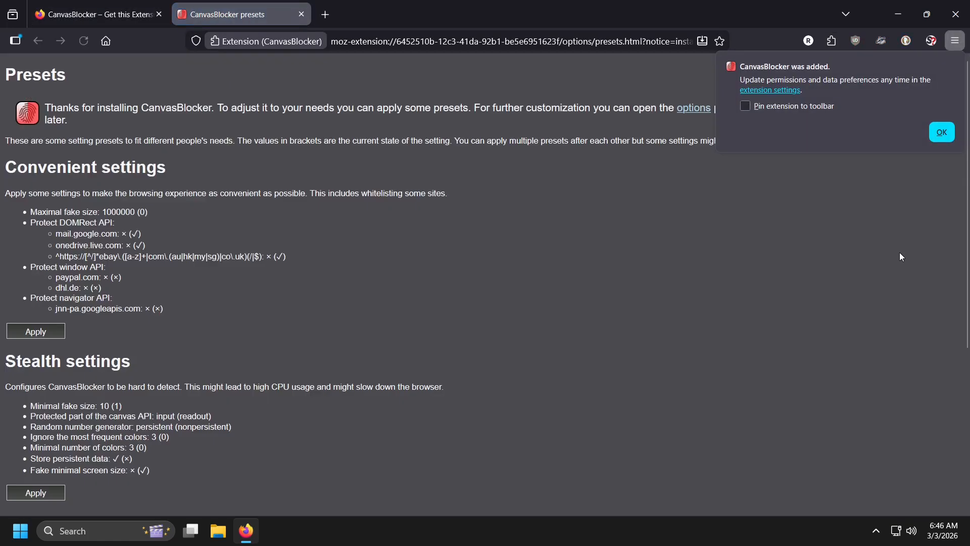
{"action": "left_click", "coordinate": [941, 133]}
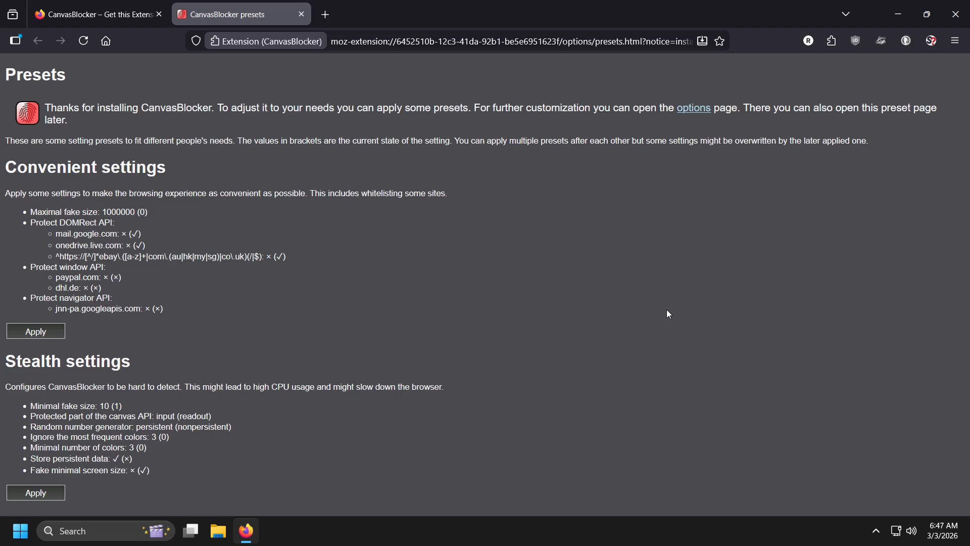
- Apply CanvasBlocker's Convenient settings preset and zoom the page out
{"action": "scroll", "coordinate": [667, 310], "scroll_direction": "down", "scroll_amount": 5}
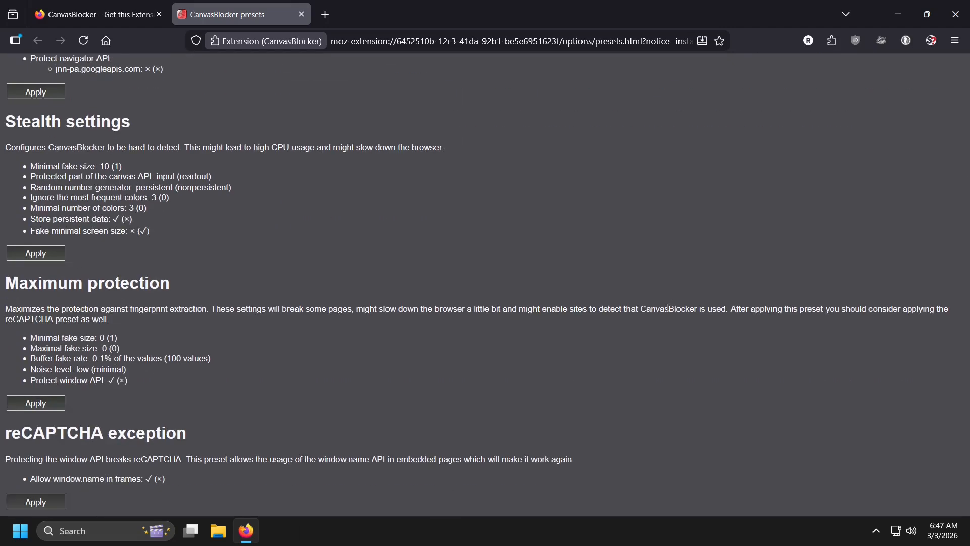
{"action": "scroll", "coordinate": [667, 308], "scroll_direction": "up", "scroll_amount": 5}
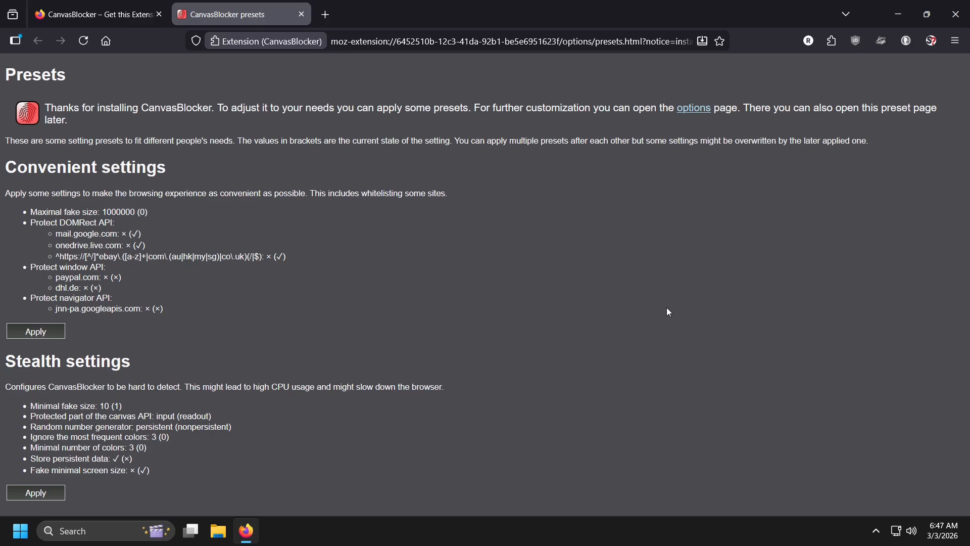
{"action": "left_click", "coordinate": [50, 333]}
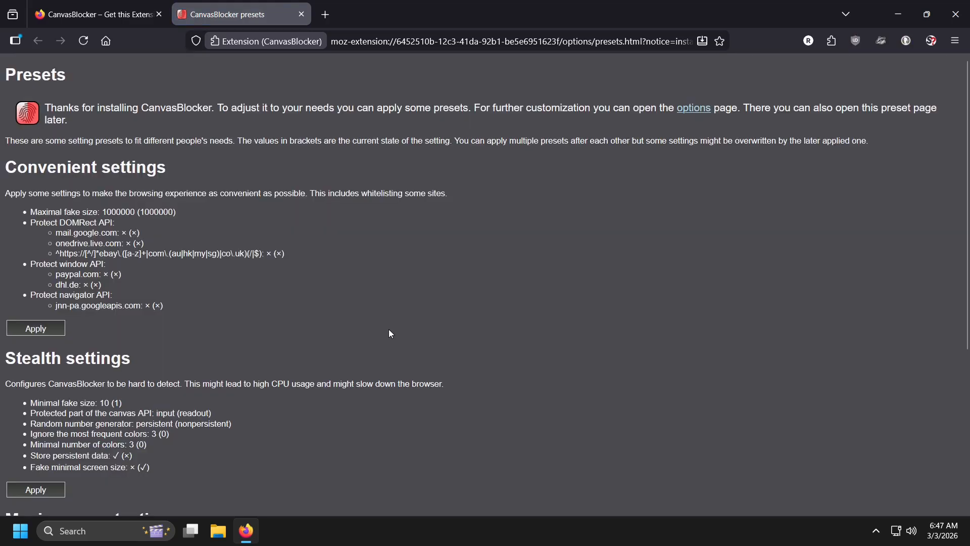
{"action": "scroll", "coordinate": [389, 329], "scroll_direction": "down", "scroll_amount": 5}
{"action": "key", "text": "ctrl+minus"}
{"action": "key", "text": "ctrl+minus"}
{"action": "key", "text": "ctrl+minus"}
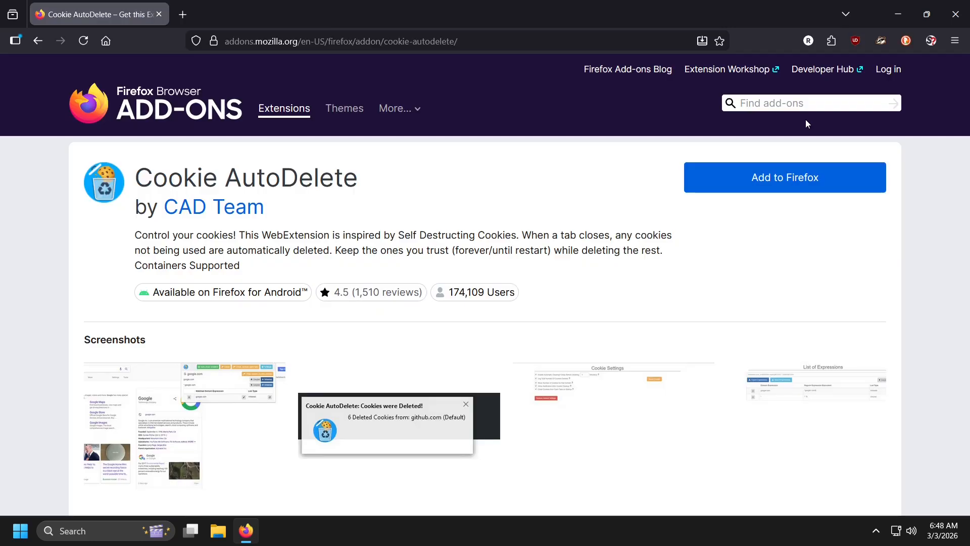
- Install Cookie AutoDelete and dismiss its added notice
{"action": "left_click", "coordinate": [803, 177]}
{"action": "left_click", "coordinate": [774, 197]}
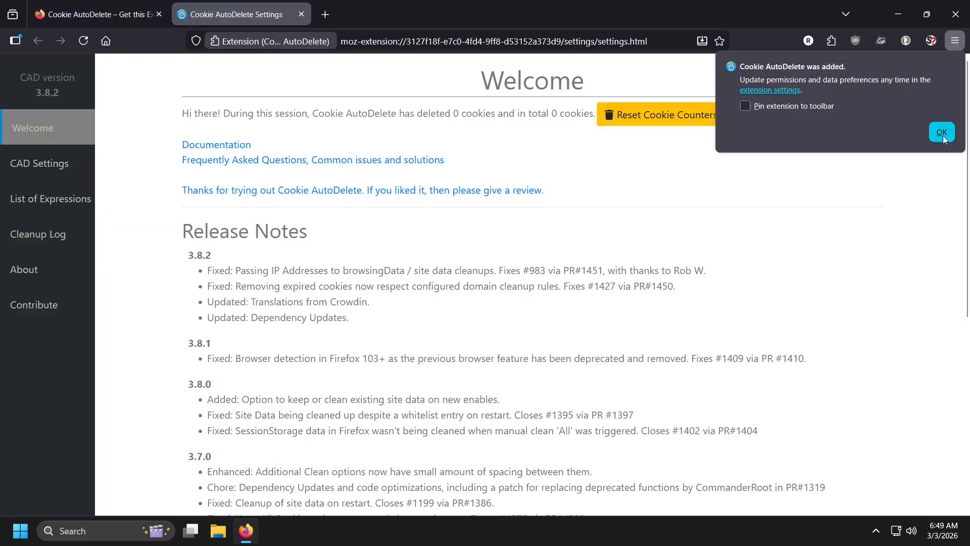
{"action": "left_click", "coordinate": [38, 164]}
- In Cookie AutoDelete settings, turn on every Automatic Cleaning option
{"action": "left_click", "coordinate": [187, 200]}
{"action": "left_click", "coordinate": [188, 254]}
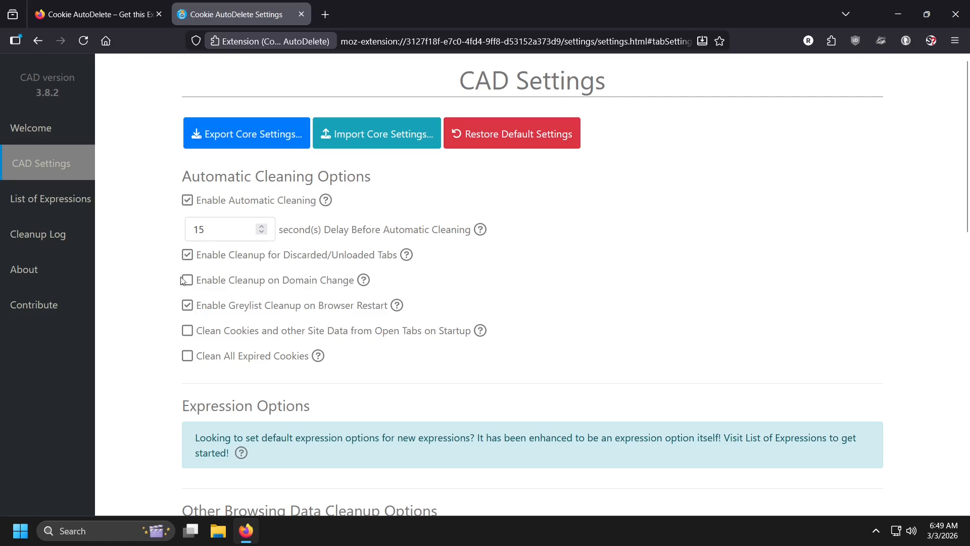
{"action": "left_click", "coordinate": [188, 280]}
{"action": "left_click", "coordinate": [188, 330]}
{"action": "left_click", "coordinate": [188, 356]}
- Pin Cookie AutoDelete to the toolbar, close its settings tab, and open its cookie panel
{"action": "left_click", "coordinate": [831, 40]}
{"action": "right_click", "coordinate": [705, 194]}
{"action": "left_click", "coordinate": [799, 305]}
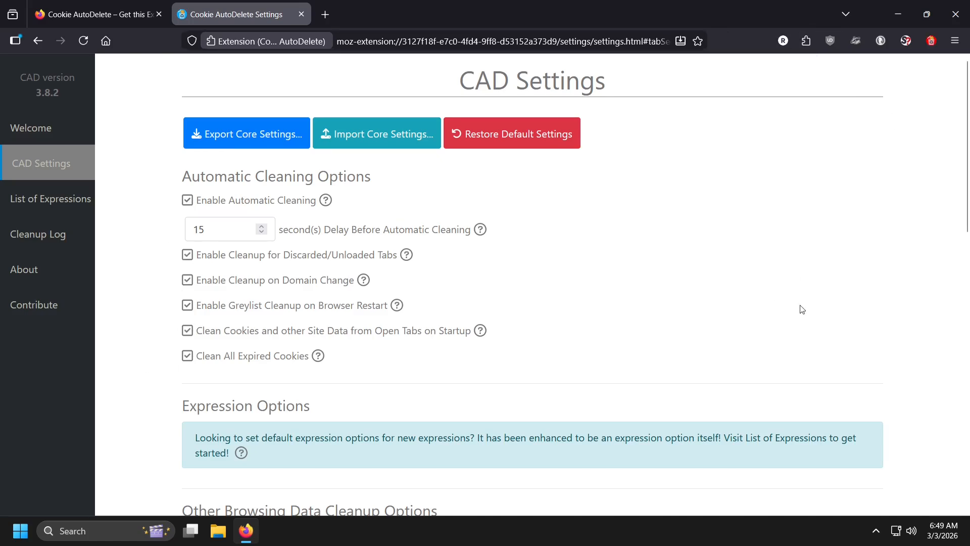
{"action": "left_click", "coordinate": [46, 129]}
{"action": "scroll", "coordinate": [725, 162], "scroll_direction": "down", "scroll_amount": 5}
{"action": "key", "text": "ctrl+w"}
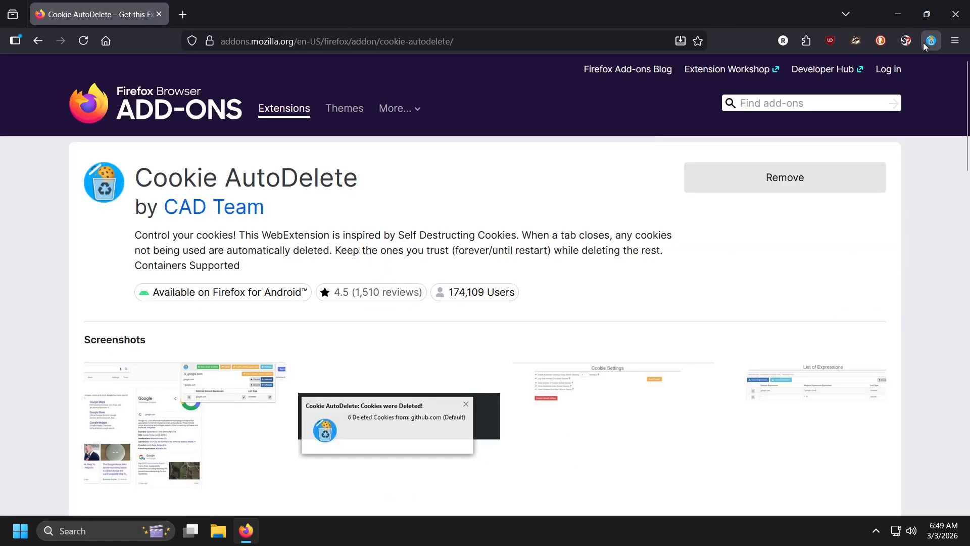
{"action": "left_click", "coordinate": [931, 40]}
{"action": "left_click", "coordinate": [592, 89]}
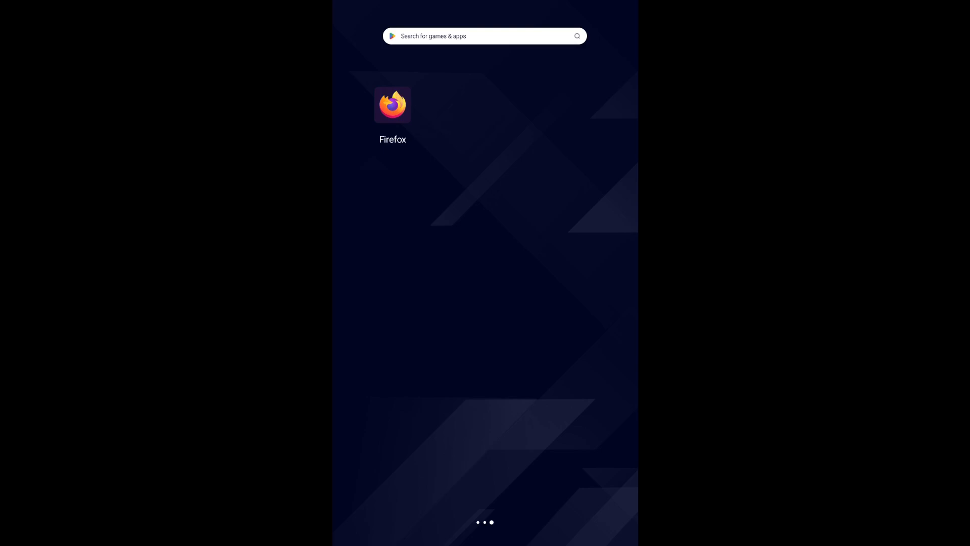
- Launch Firefox on the phone, check the Extensions list, and follow Find more extensions to the add-ons site
{"action": "left_click", "coordinate": [392, 106]}
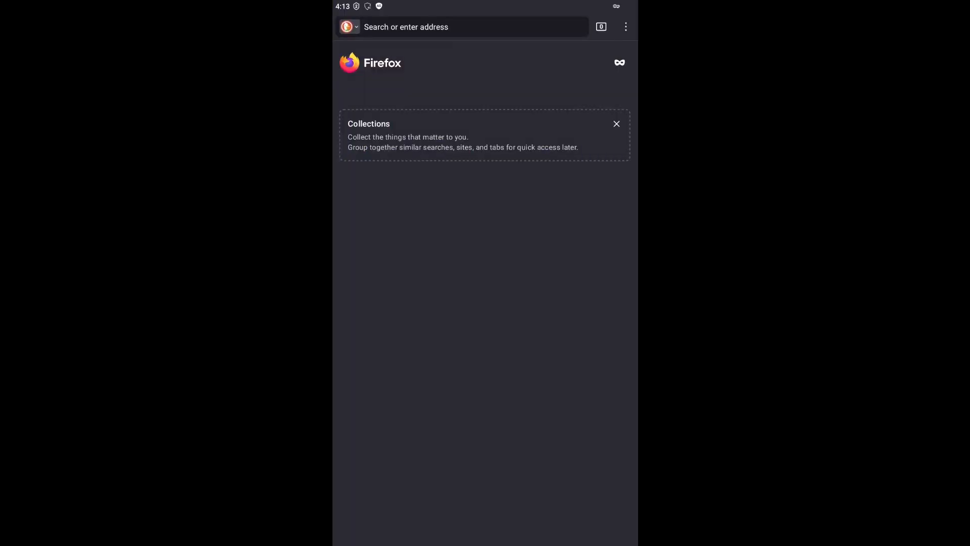
{"action": "left_click", "coordinate": [625, 26]}
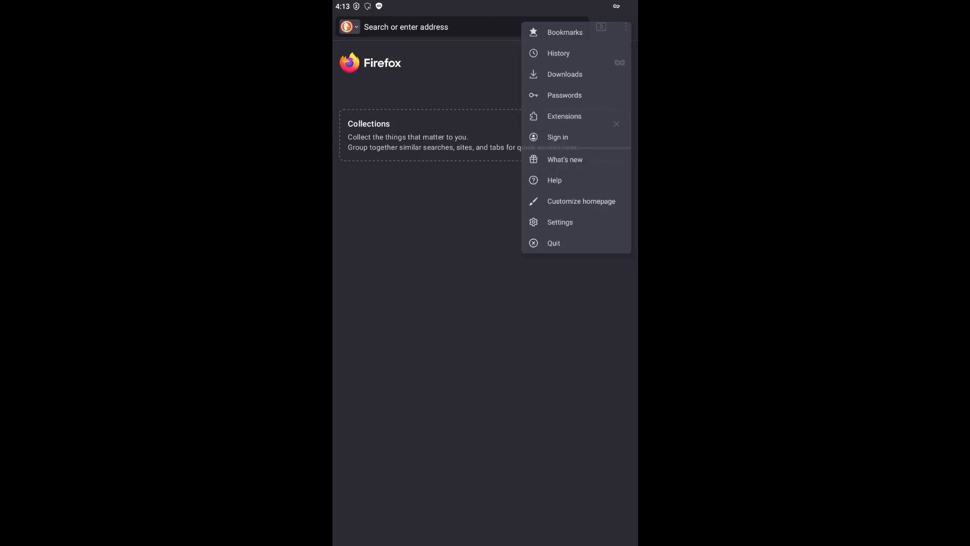
{"action": "left_click", "coordinate": [539, 132]}
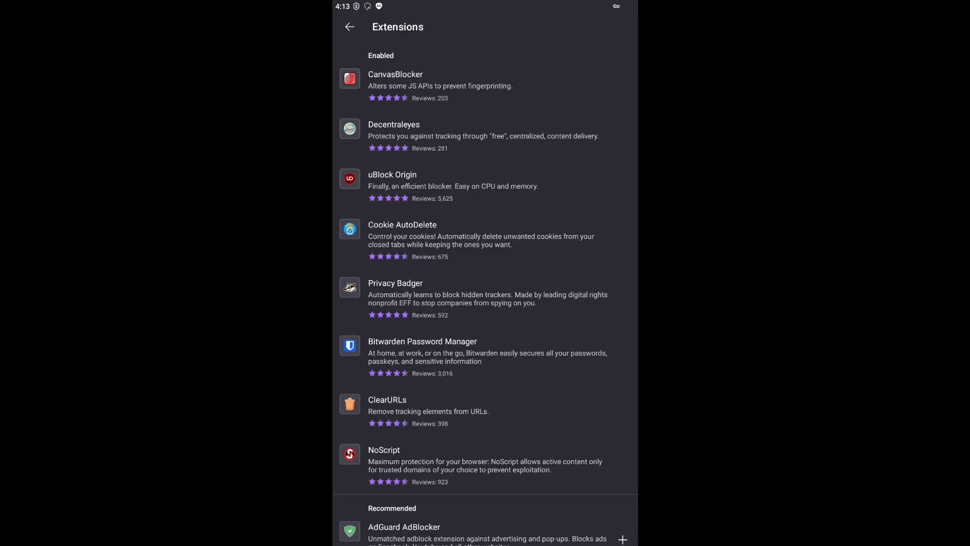
{"action": "scroll", "coordinate": [485, 293], "scroll_direction": "down", "scroll_amount": 15}
{"action": "left_click", "coordinate": [485, 526]}
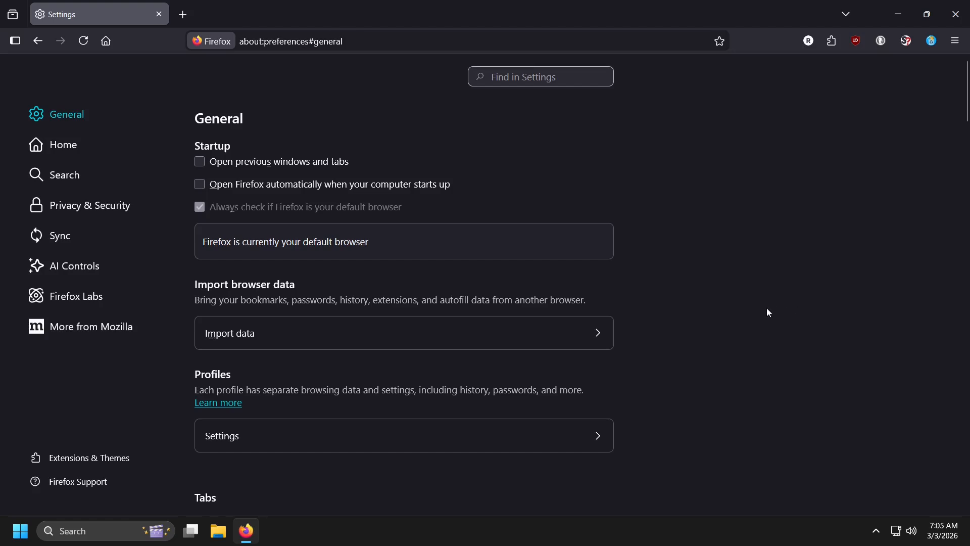
- Go down the General settings to Containers and open the Container Tabs settings page
{"action": "scroll", "coordinate": [756, 306], "scroll_direction": "down", "scroll_amount": 3}
{"action": "scroll", "coordinate": [756, 306], "scroll_direction": "down", "scroll_amount": 4}
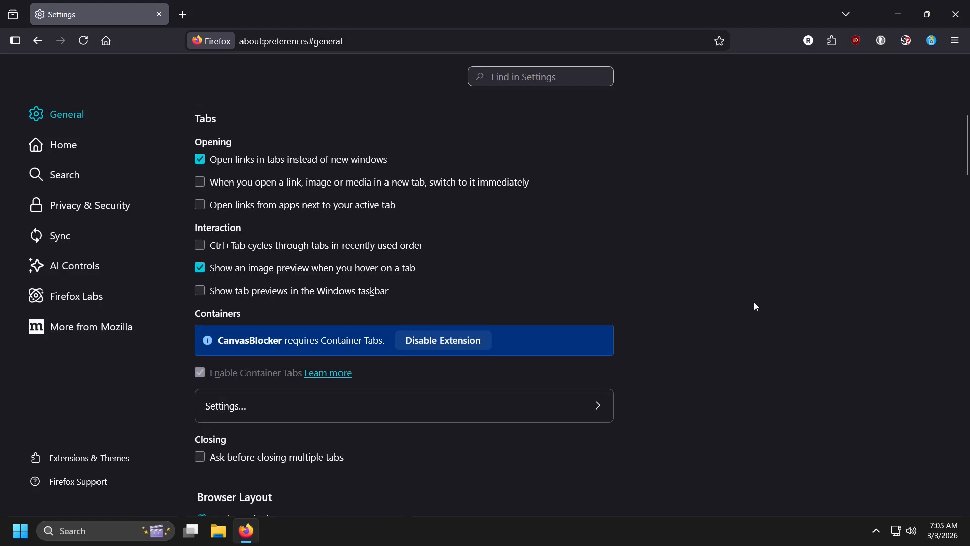
{"action": "scroll", "coordinate": [756, 307], "scroll_direction": "down", "scroll_amount": 2}
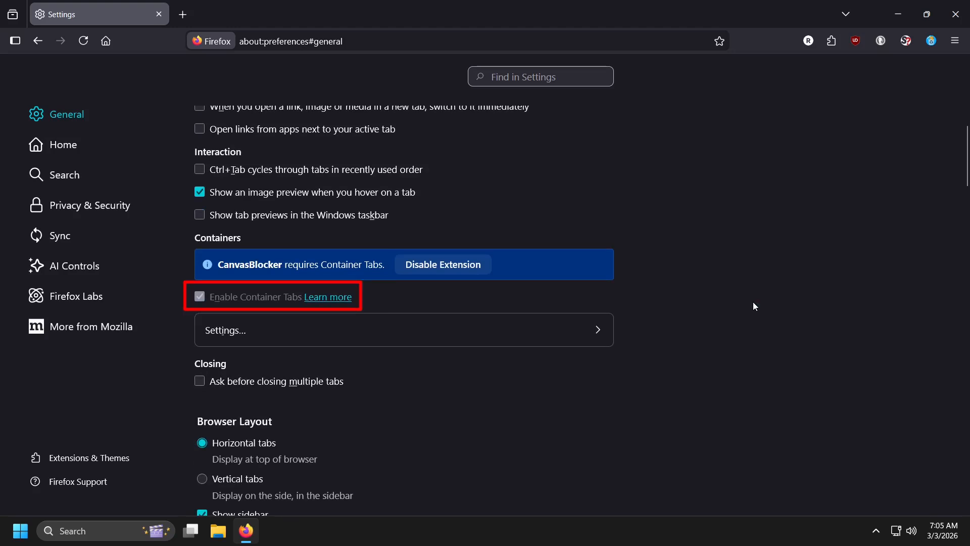
{"action": "left_click", "coordinate": [540, 330]}
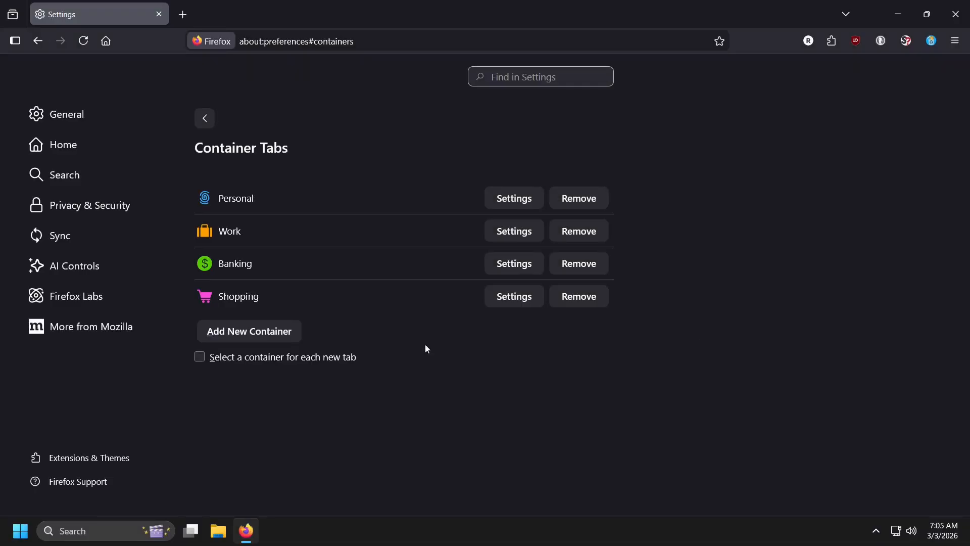
- Add a container named 'Gmail' with the green colour and briefcase icon
{"action": "left_click", "coordinate": [249, 331]}
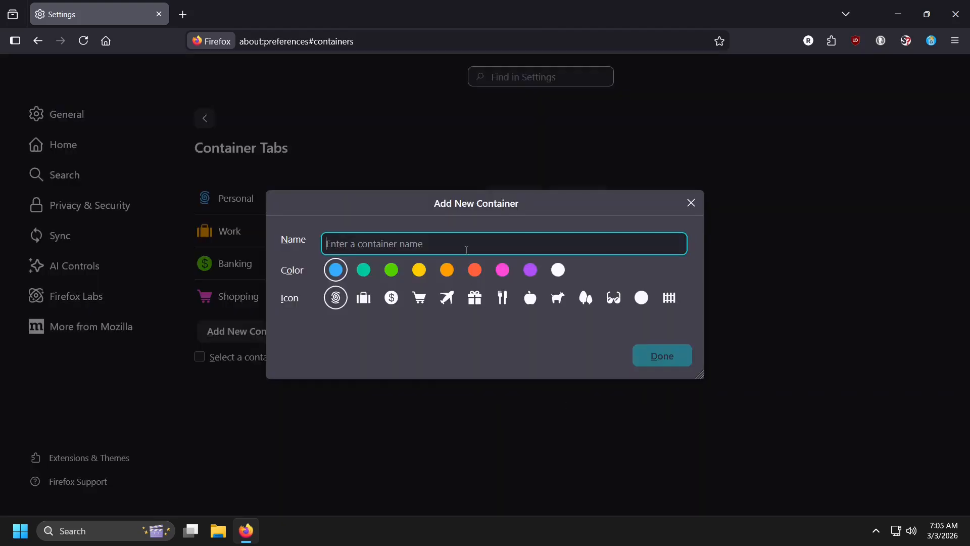
{"action": "type", "text": "Gmail"}
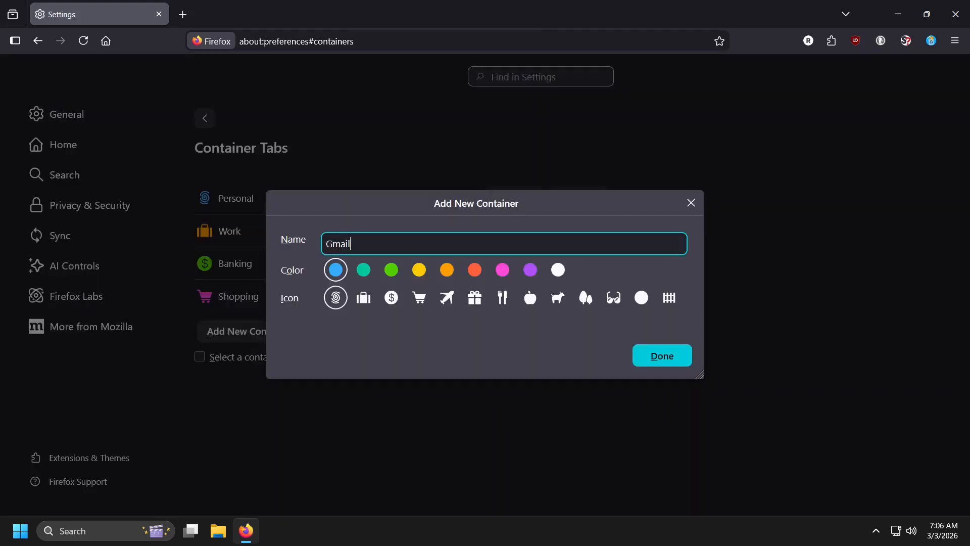
{"action": "left_click", "coordinate": [391, 270]}
{"action": "left_click", "coordinate": [364, 297]}
{"action": "left_click", "coordinate": [662, 356]}
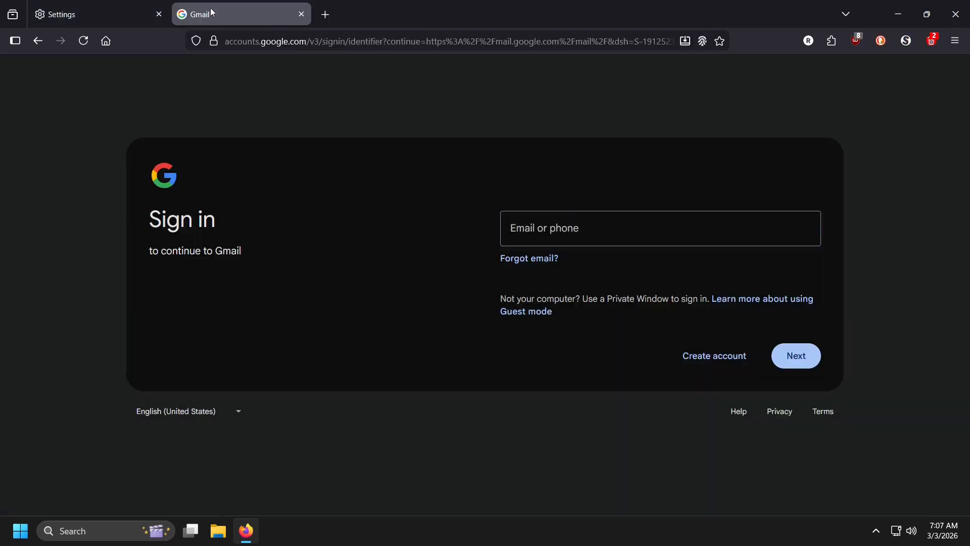
- Reopen the Gmail tab in the Gmail container and close the original uncontained Gmail tab
{"action": "right_click", "coordinate": [210, 7]}
{"action": "mouse_move", "coordinate": [277, 228]}
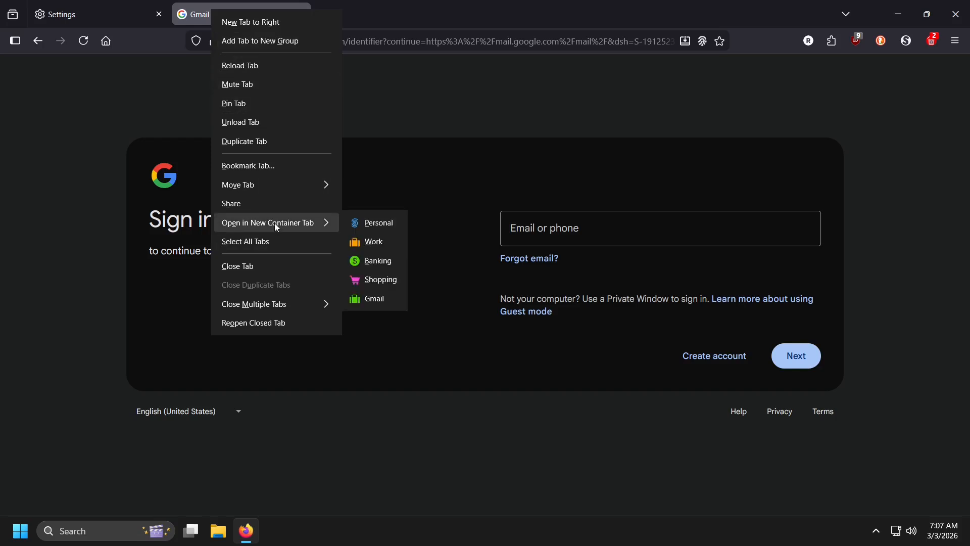
{"action": "left_click", "coordinate": [371, 299]}
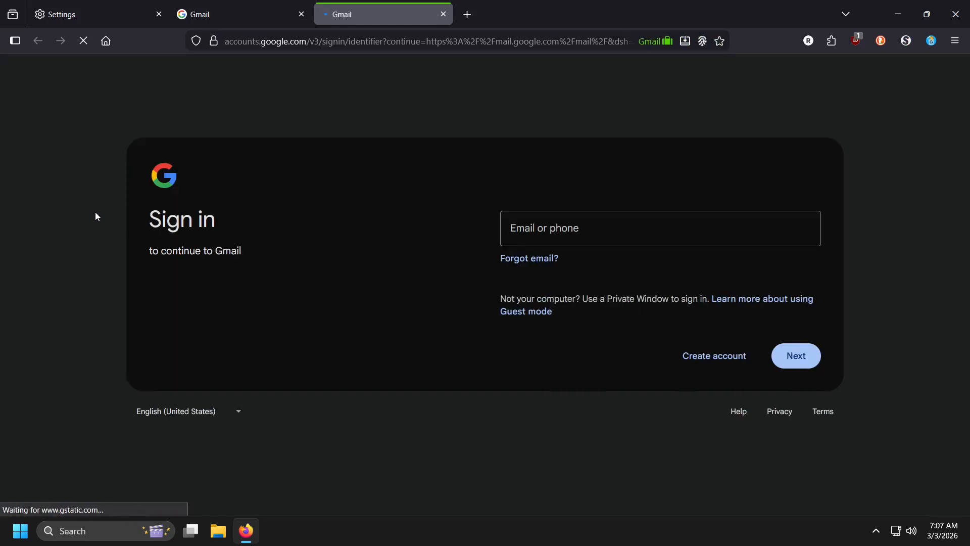
{"action": "left_click", "coordinate": [301, 14]}
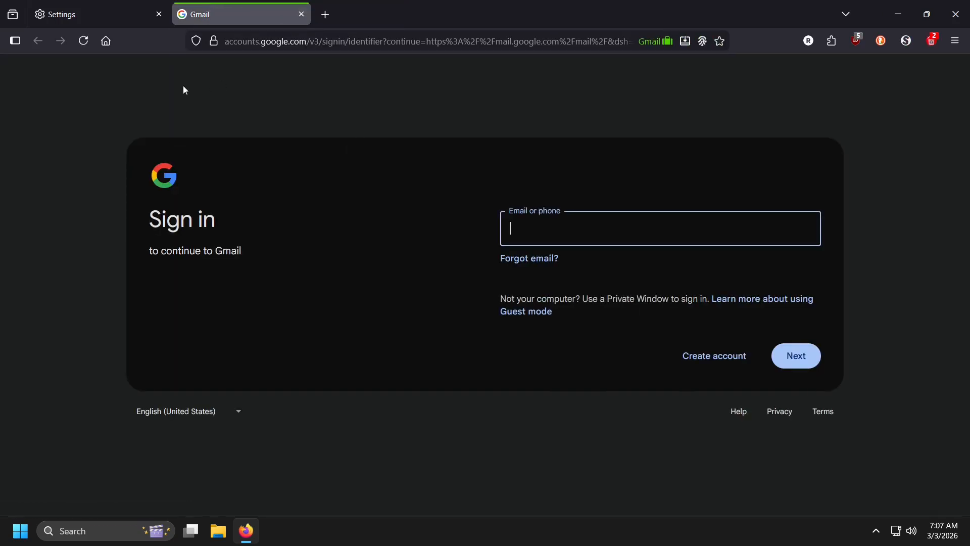